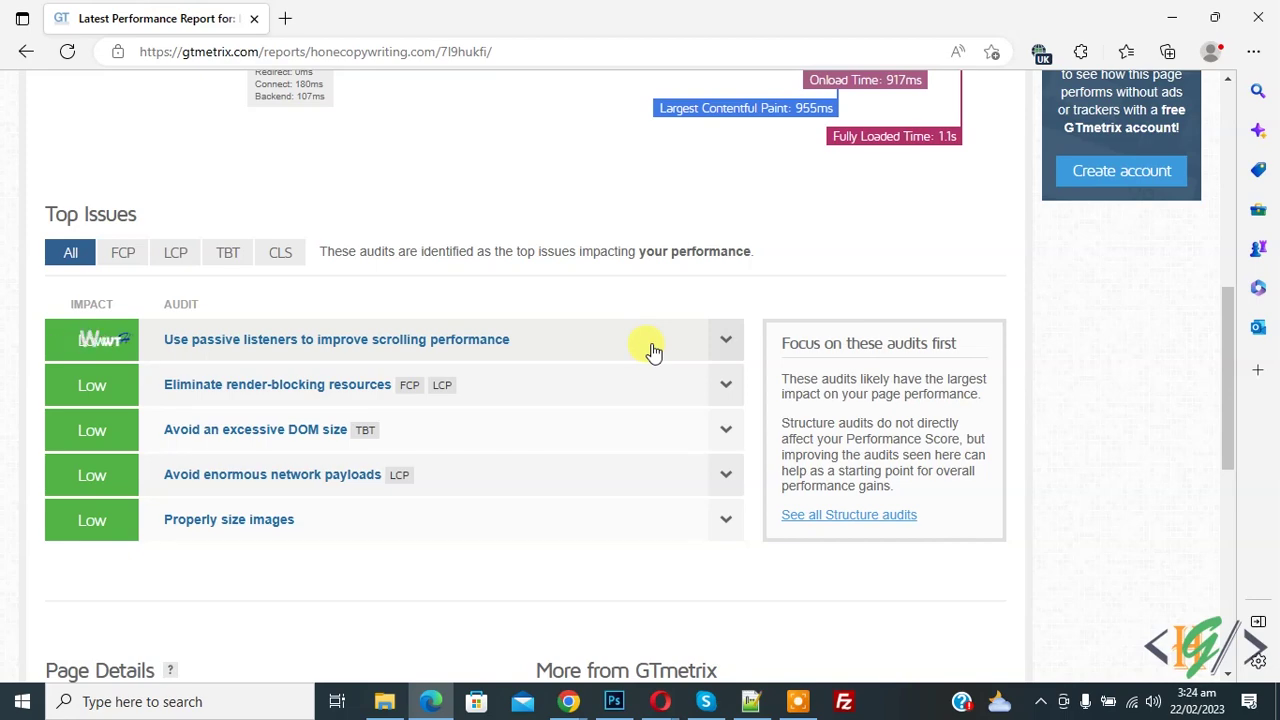
pyautogui.scroll(-1, 563, 286)
# - Review GTmetrix's low-impact Top Issues, then switch to the WordPress dashboard
pyautogui.scroll(1, 563, 286)
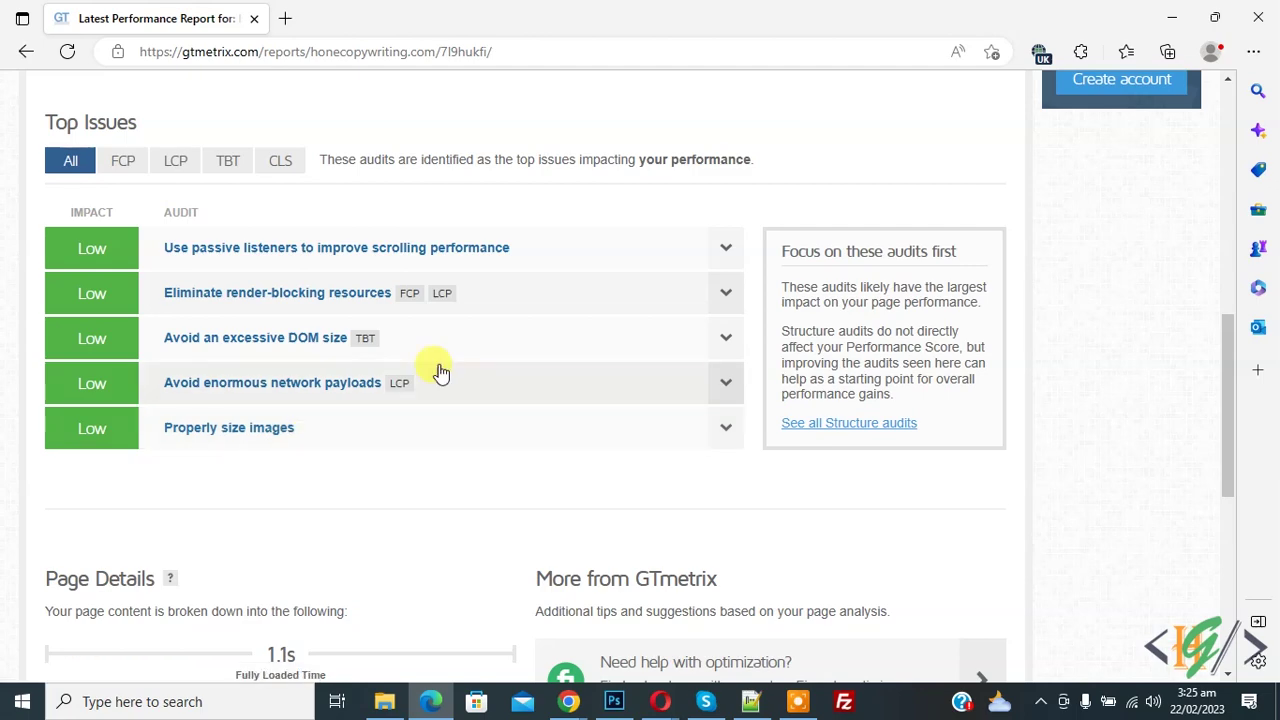
pyautogui.hotkey('alt', 'Tab')
pyautogui.scroll(-3, 571, 268)
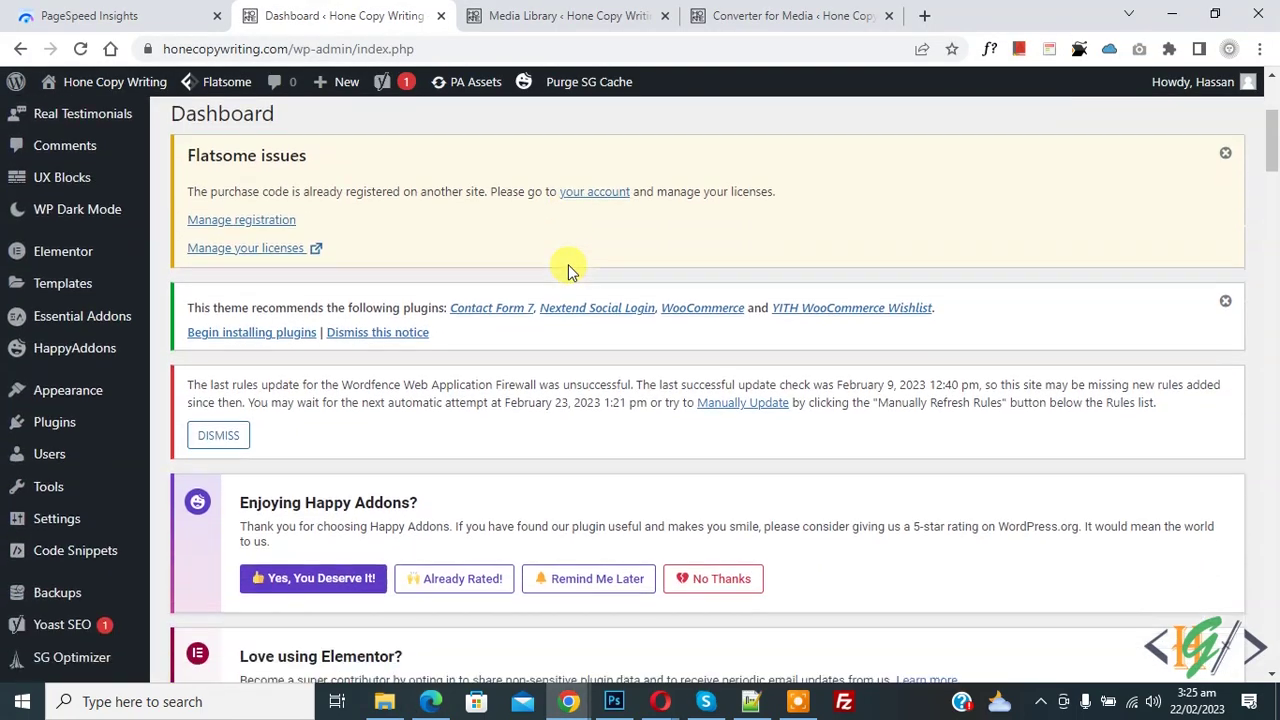
pyautogui.moveTo(54, 421)
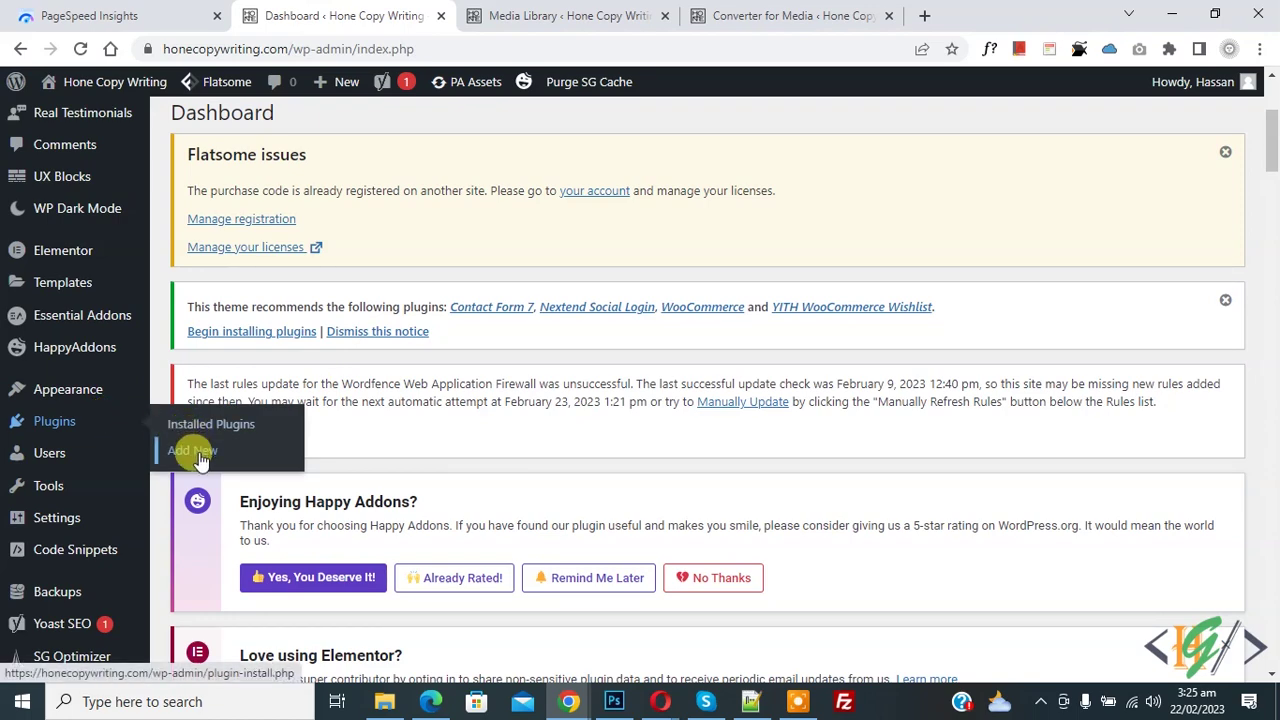
# - Find, install and activate the Converter for Media plugin from Plugins > Add New
pyautogui.click(190, 449)
pyautogui.click(1043, 197)
pyautogui.write('Converter for Media – Optimize images | Convert WebP & AVIF')
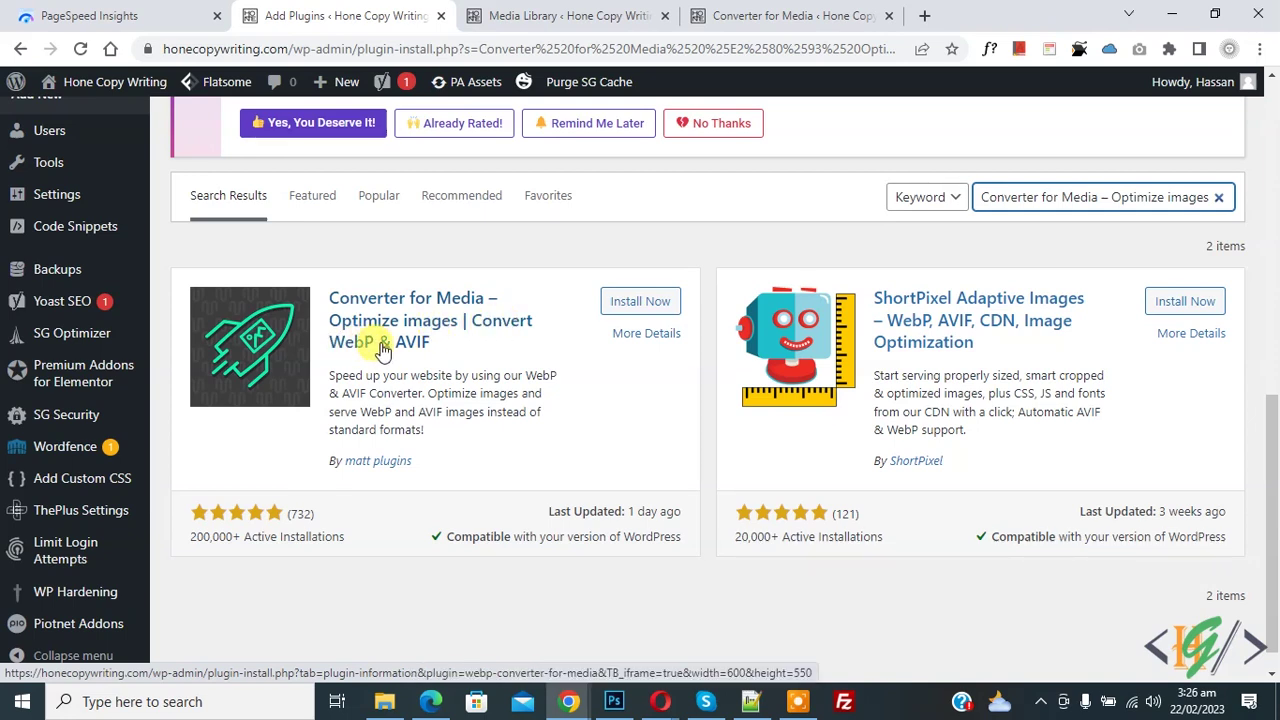
pyautogui.click(625, 301)
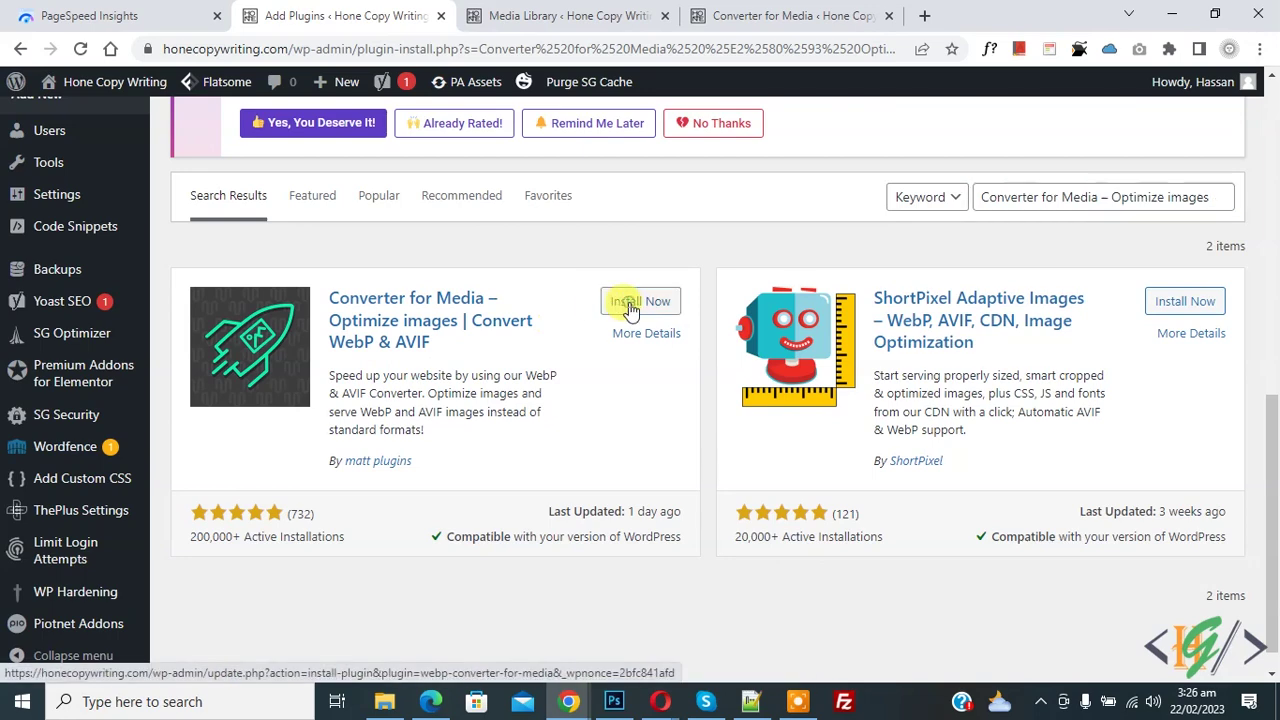
pyautogui.click(646, 303)
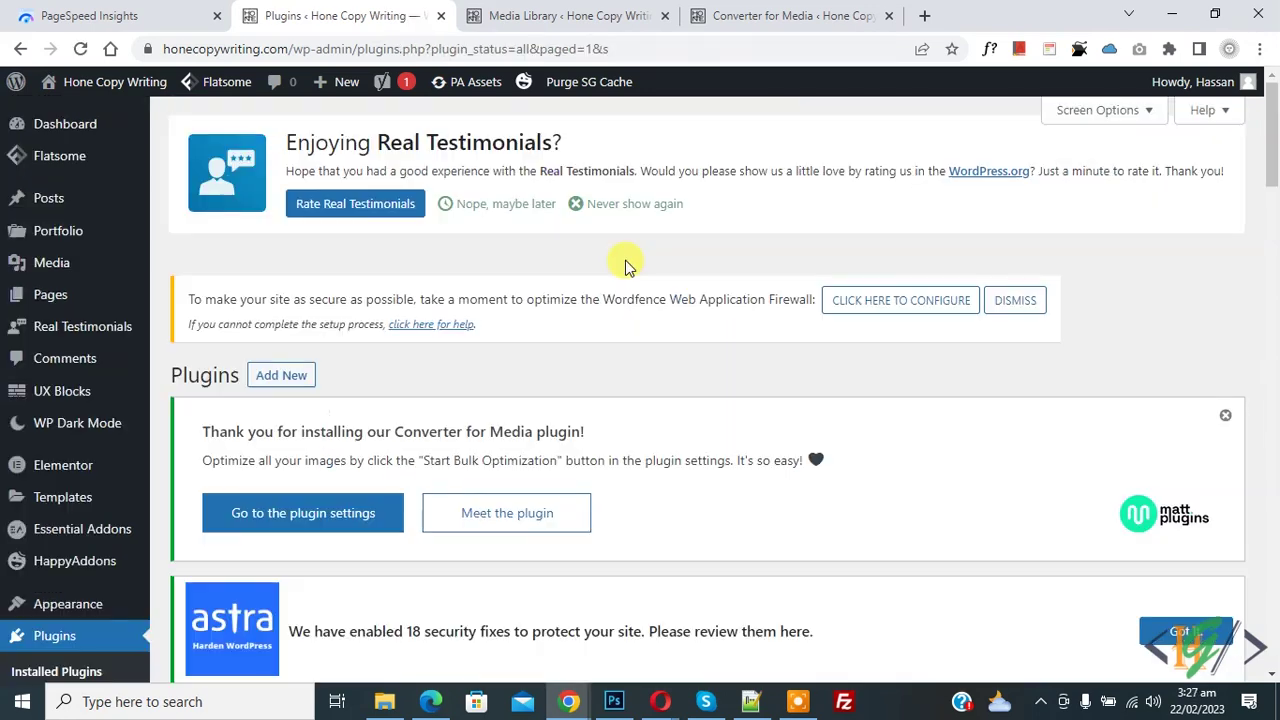
pyautogui.scroll(-3, 624, 265)
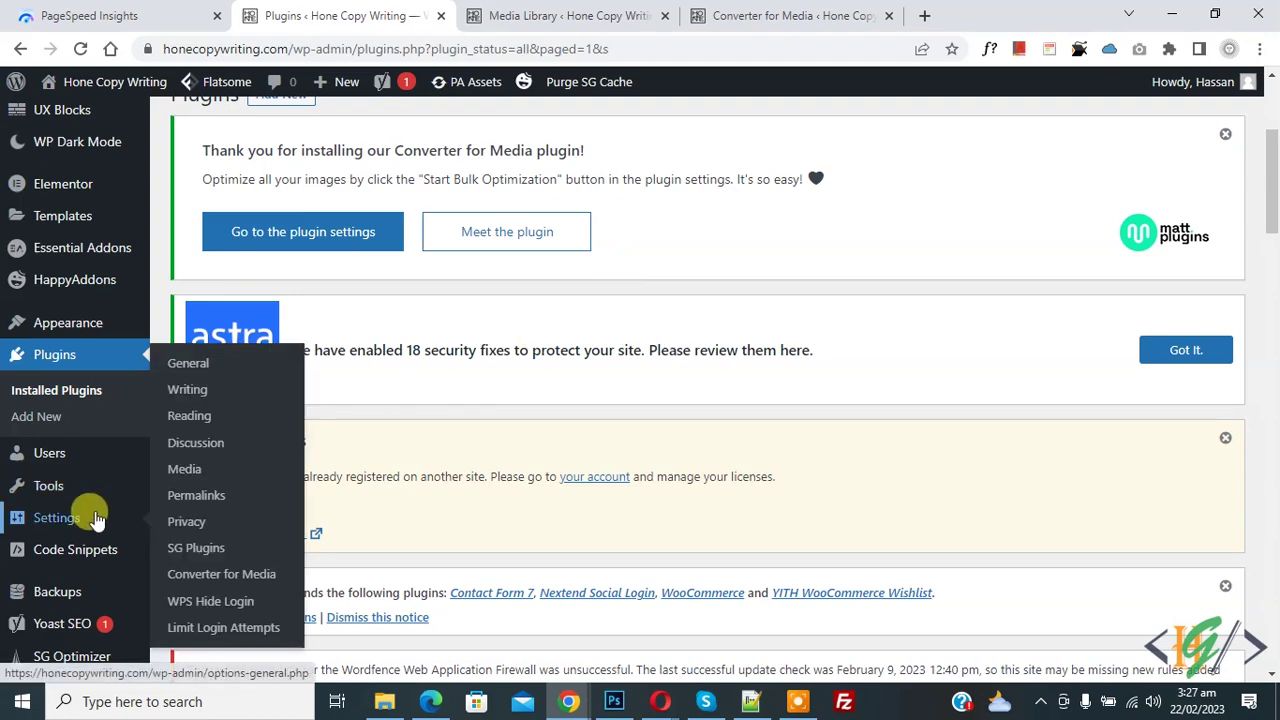
pyautogui.click(230, 578)
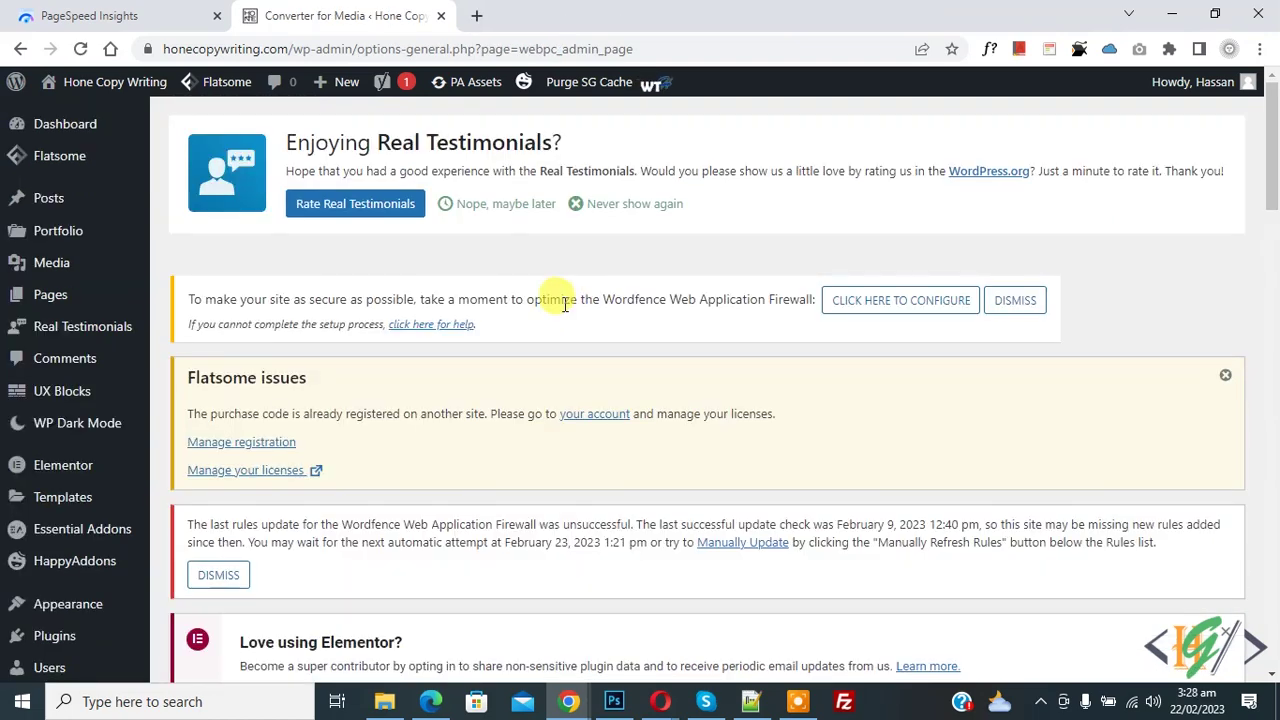
# - Save Converter for Media general settings: Optimal conversion, WebP output, /uploads directory only
pyautogui.scroll(-4, 563, 303)
pyautogui.scroll(-4, 563, 303)
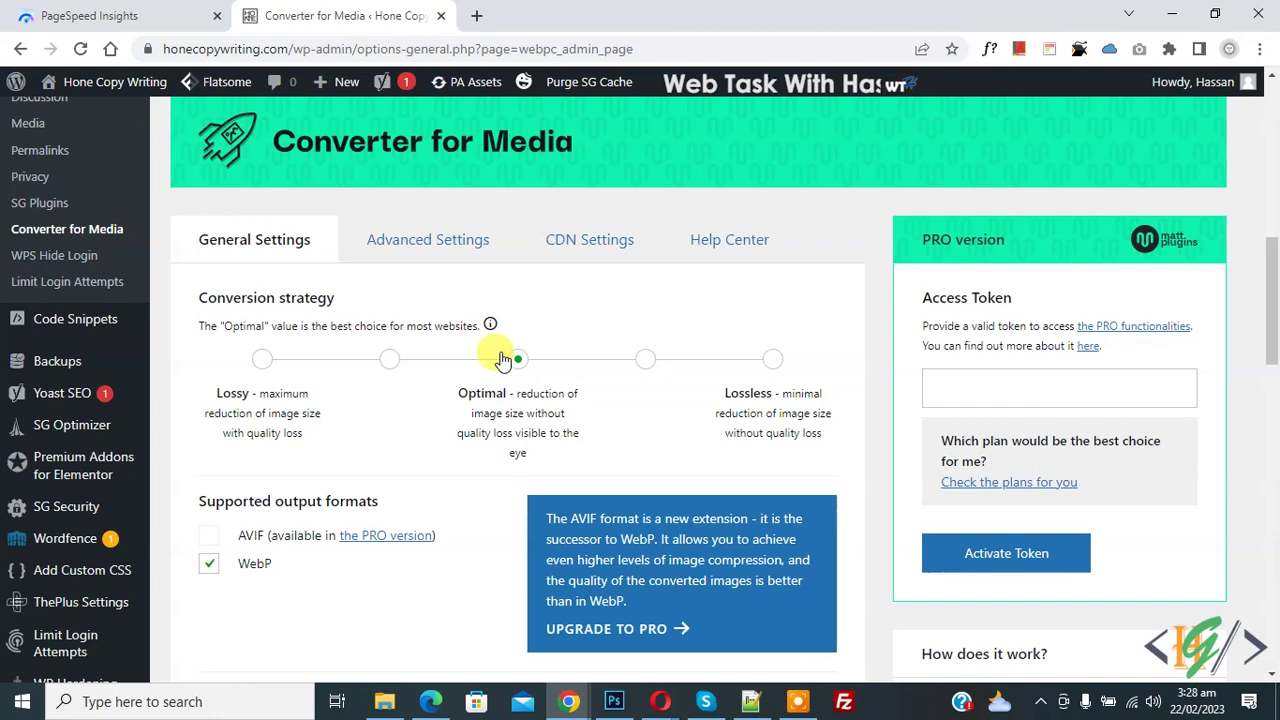
pyautogui.scroll(-2, 457, 290)
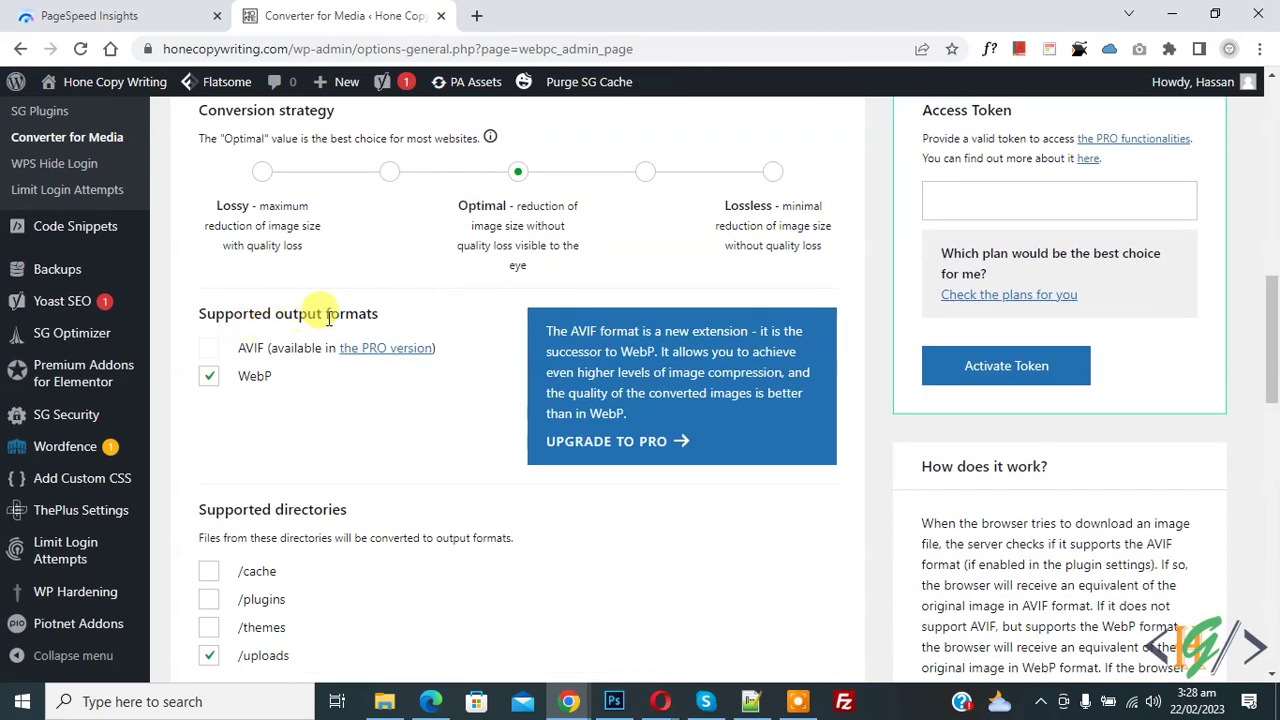
pyautogui.scroll(-2, 327, 344)
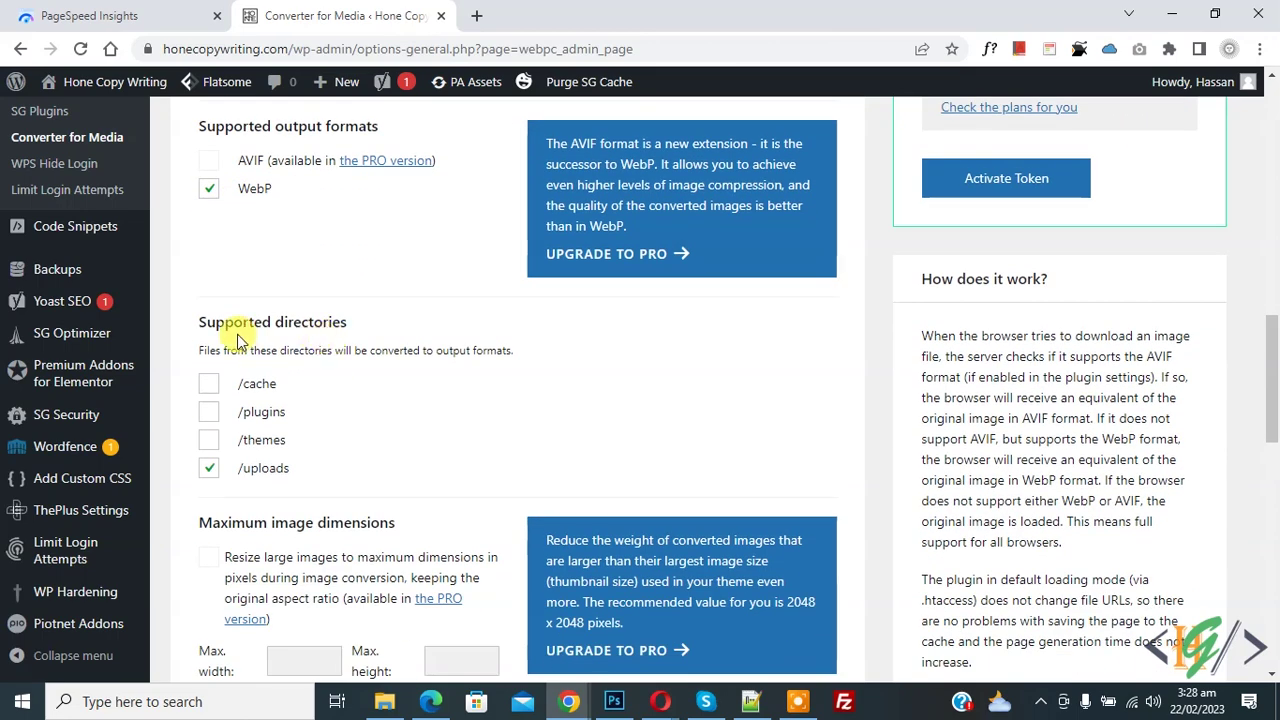
pyautogui.scroll(-1, 366, 314)
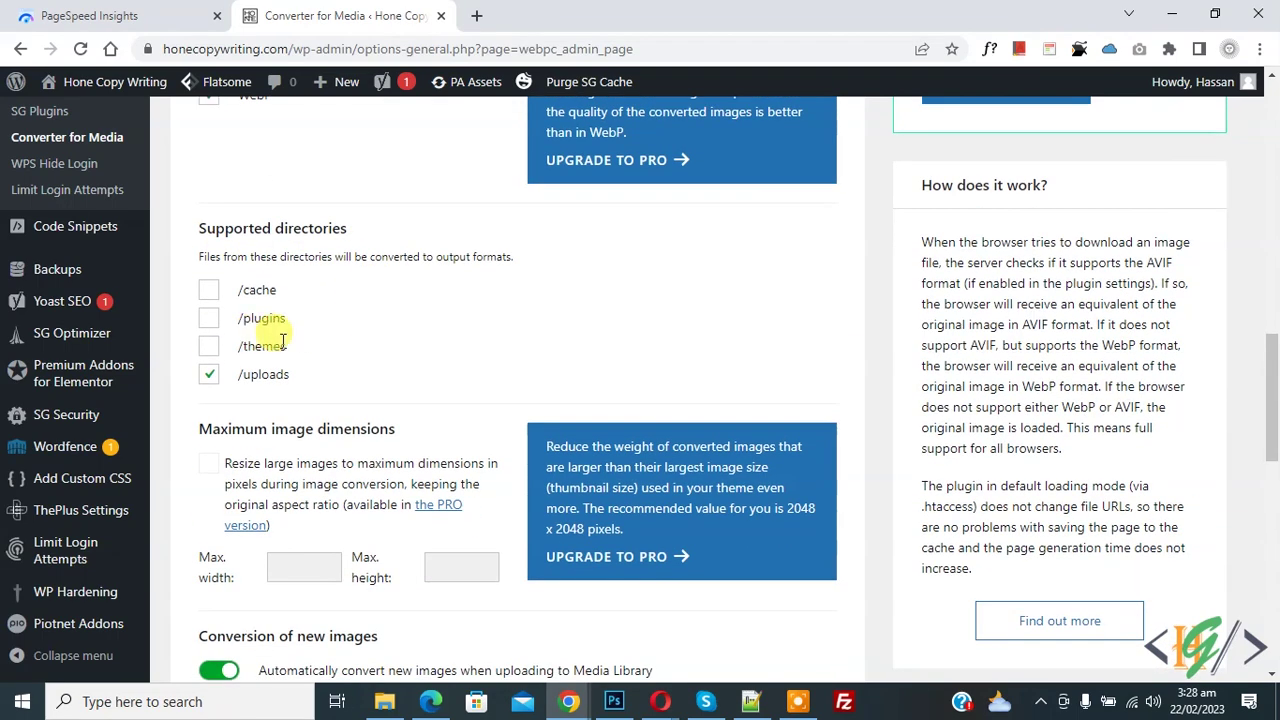
pyautogui.scroll(-1, 370, 325)
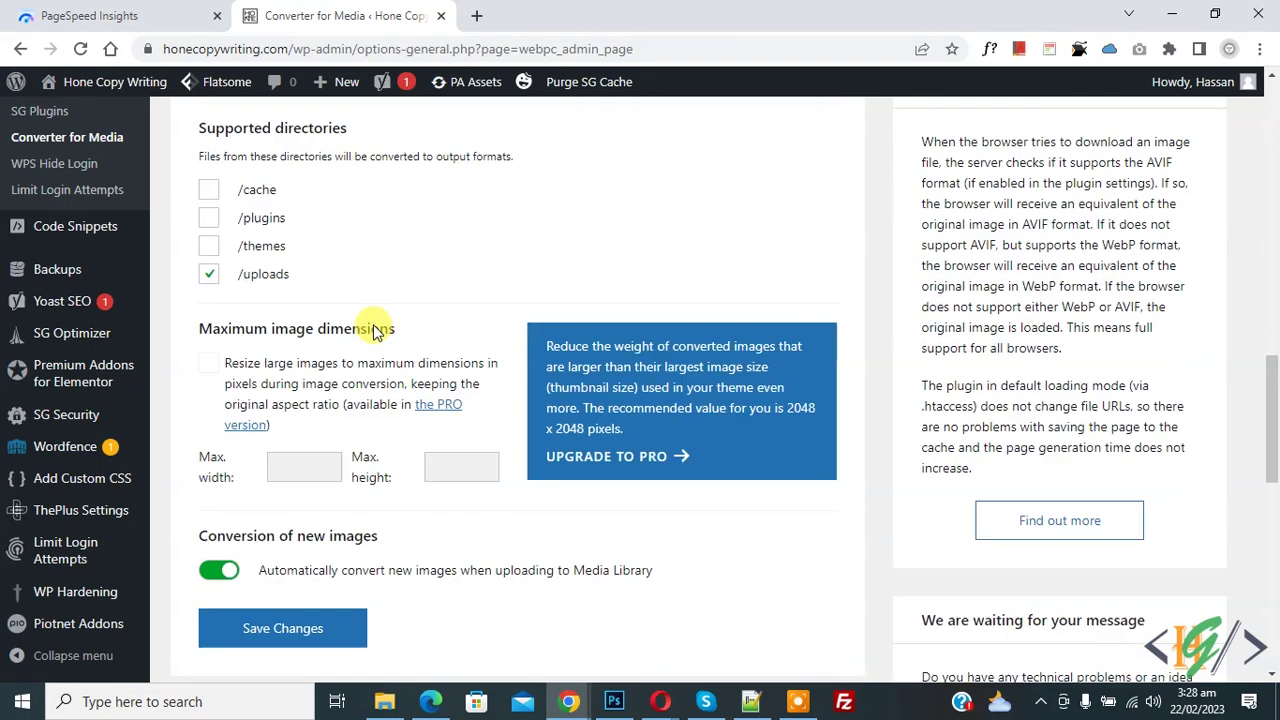
pyautogui.scroll(-1, 370, 325)
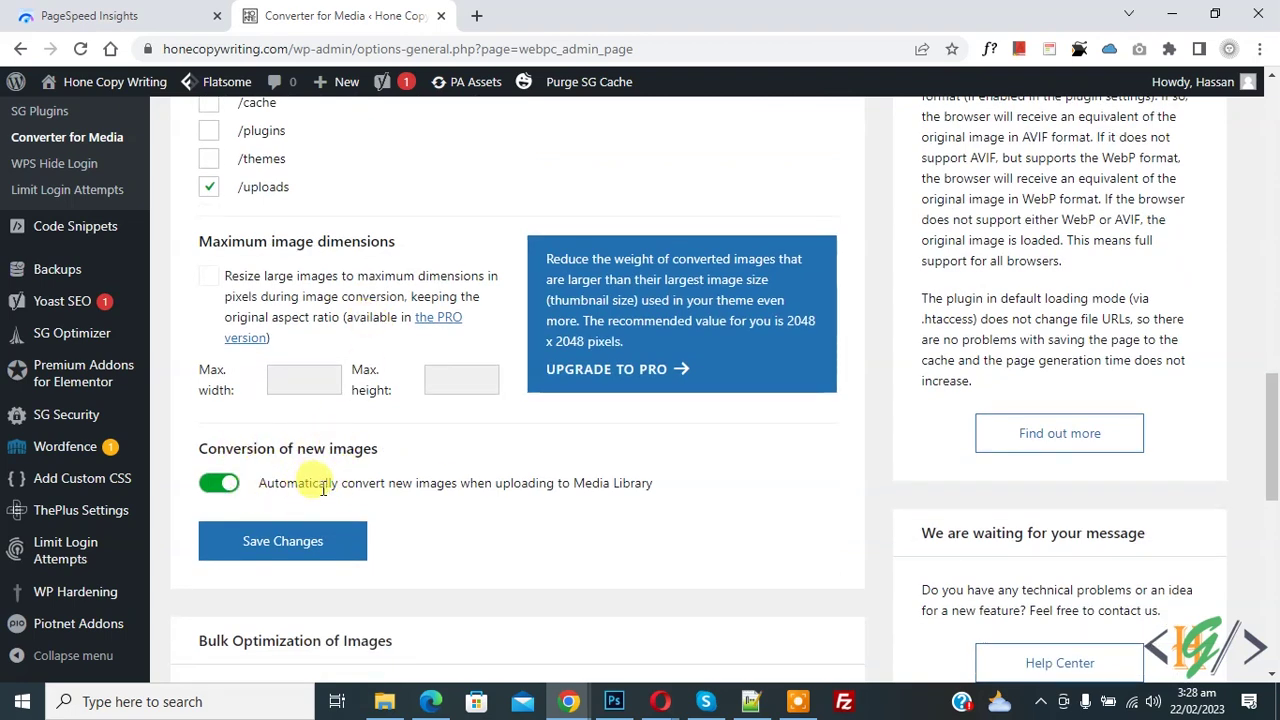
pyautogui.click(296, 549)
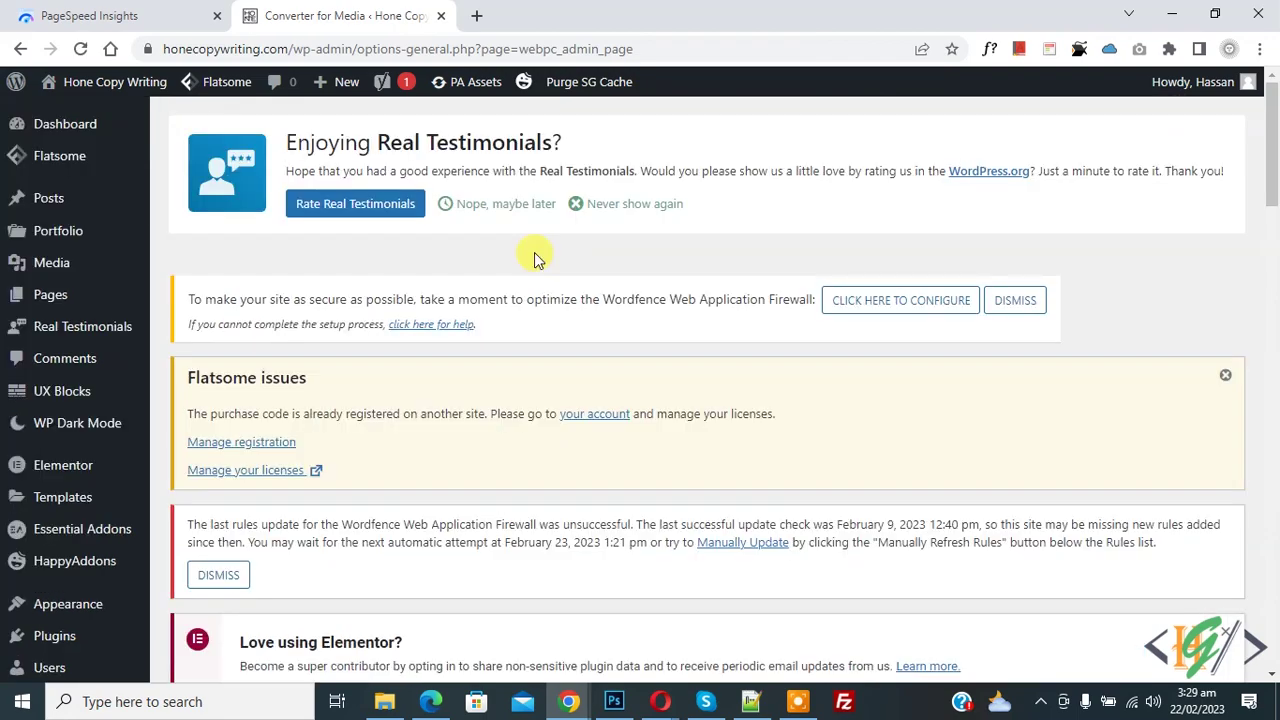
pyautogui.scroll(-5, 531, 257)
pyautogui.scroll(-4, 531, 257)
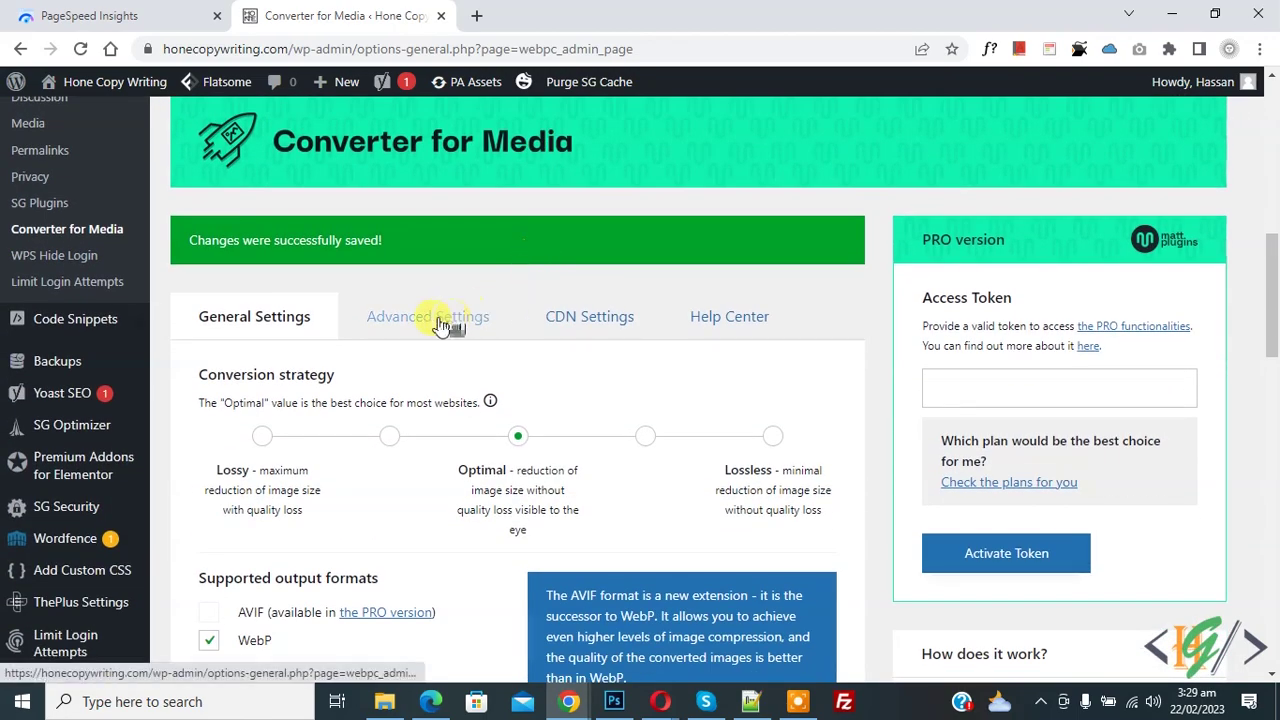
# - Add .gif to the supported file extensions under Advanced Settings
pyautogui.click(438, 318)
pyautogui.scroll(-3, 605, 290)
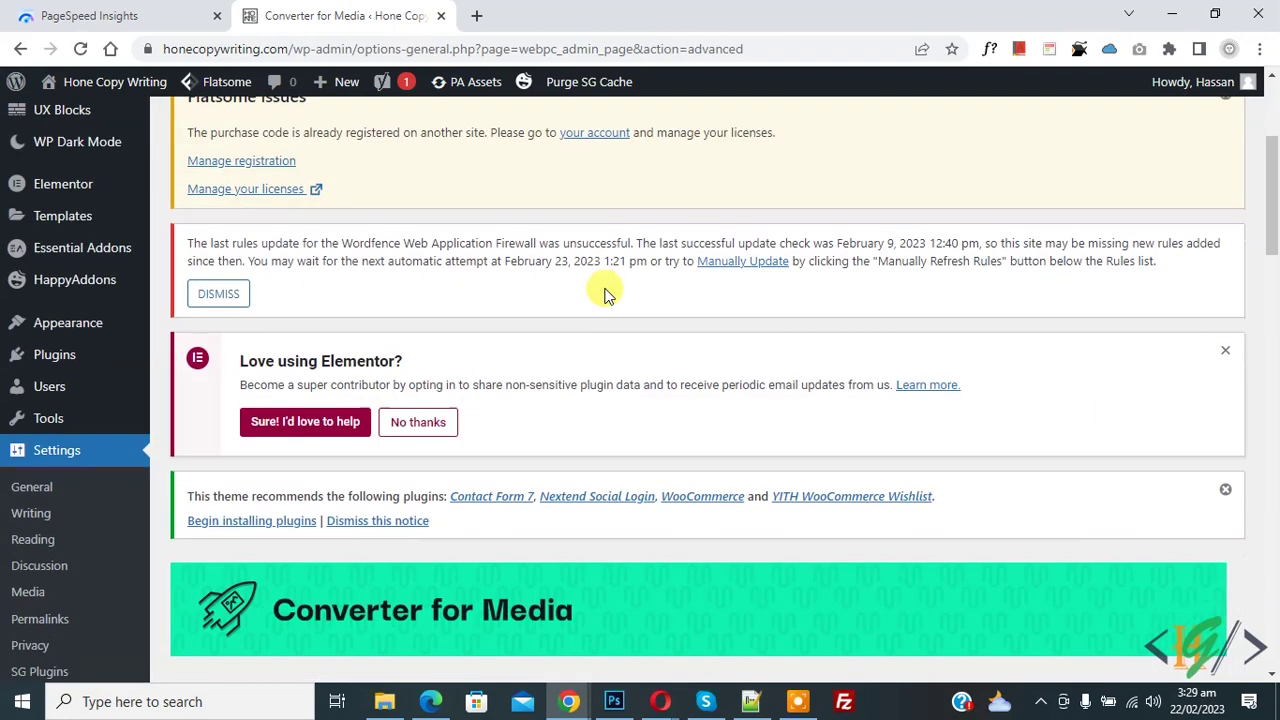
pyautogui.scroll(-3, 605, 290)
pyautogui.scroll(-2, 600, 292)
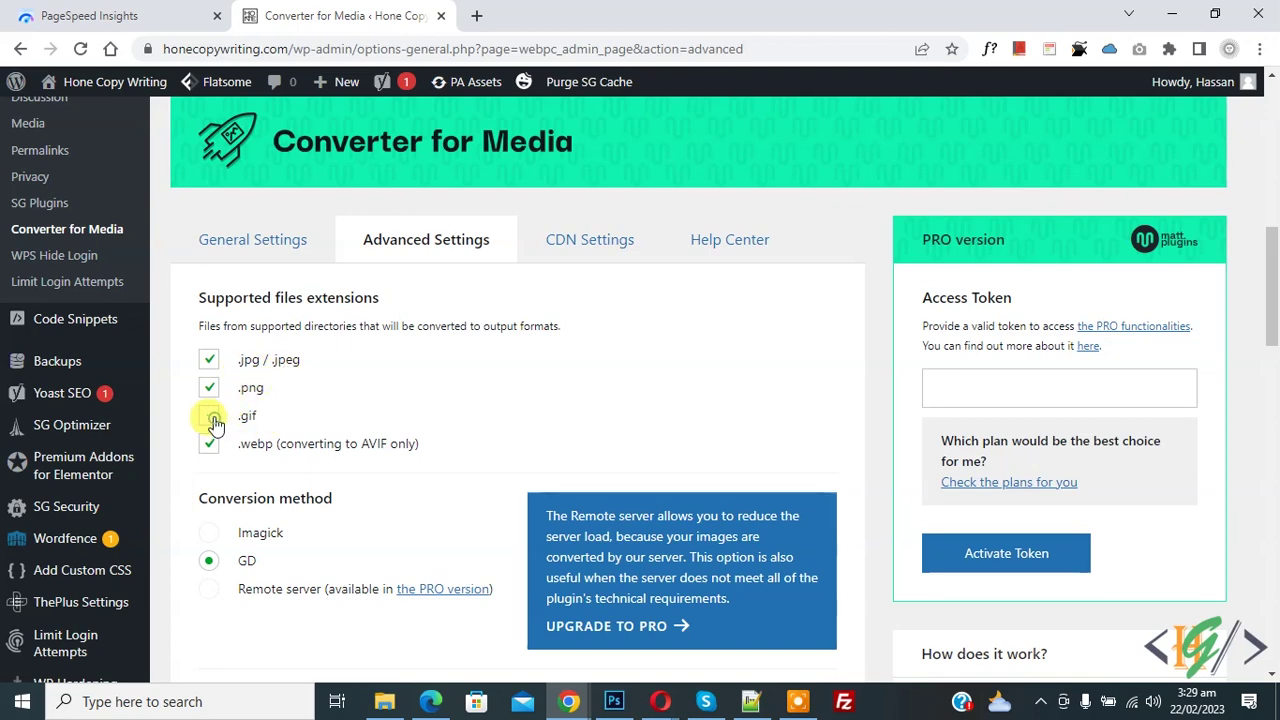
pyautogui.click(212, 416)
# - Review GD conversion and Bypassing Nginx loading, then save the advanced settings
pyautogui.scroll(-1, 436, 288)
pyautogui.scroll(-2, 438, 288)
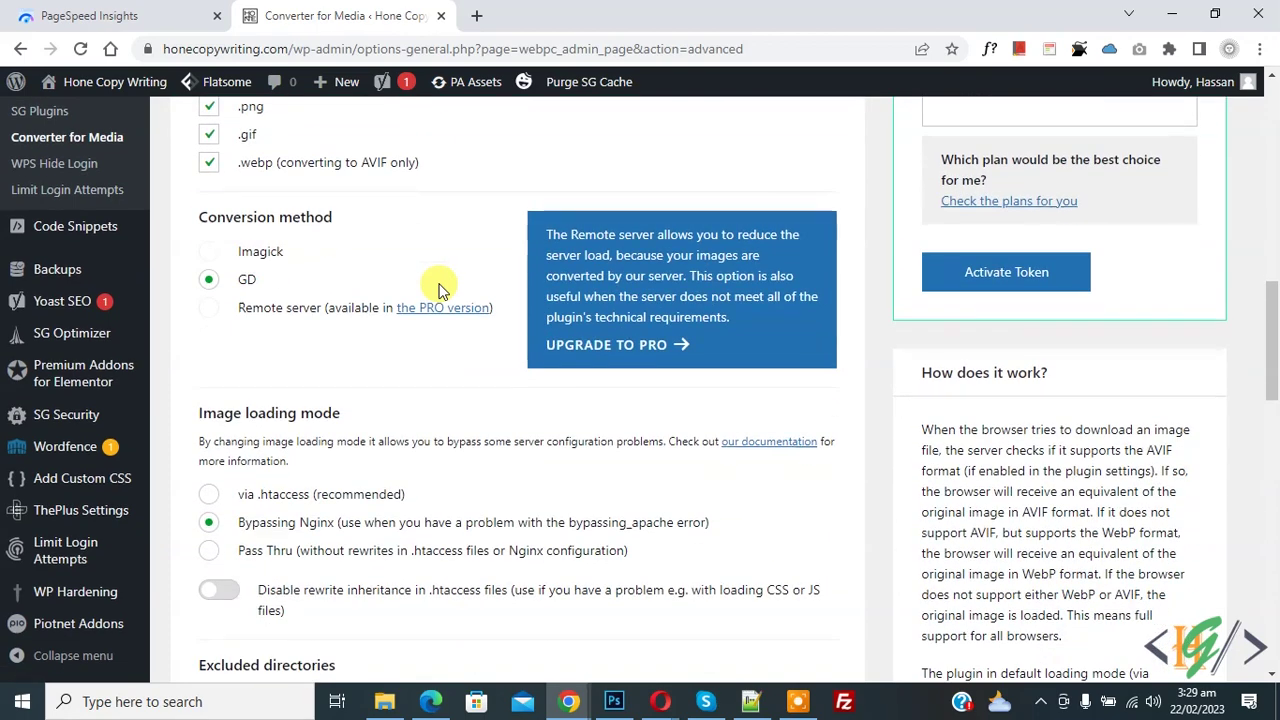
pyautogui.scroll(-1, 438, 288)
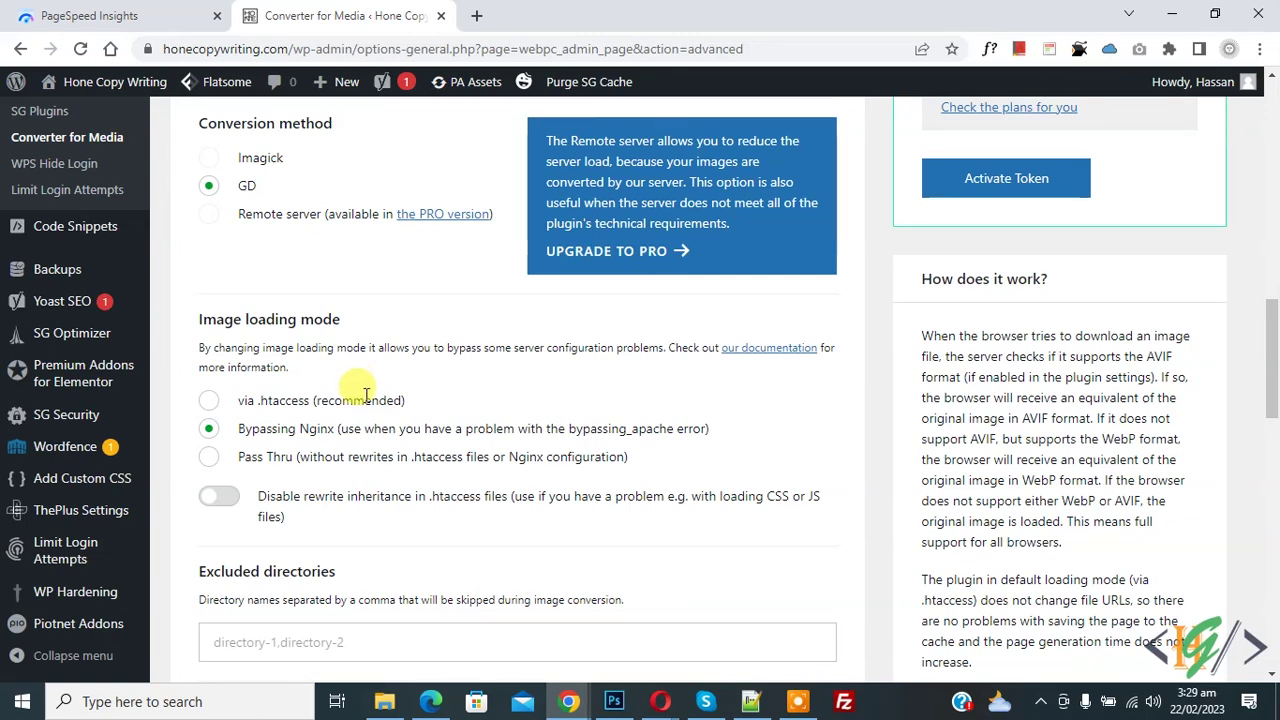
pyautogui.scroll(-3, 548, 410)
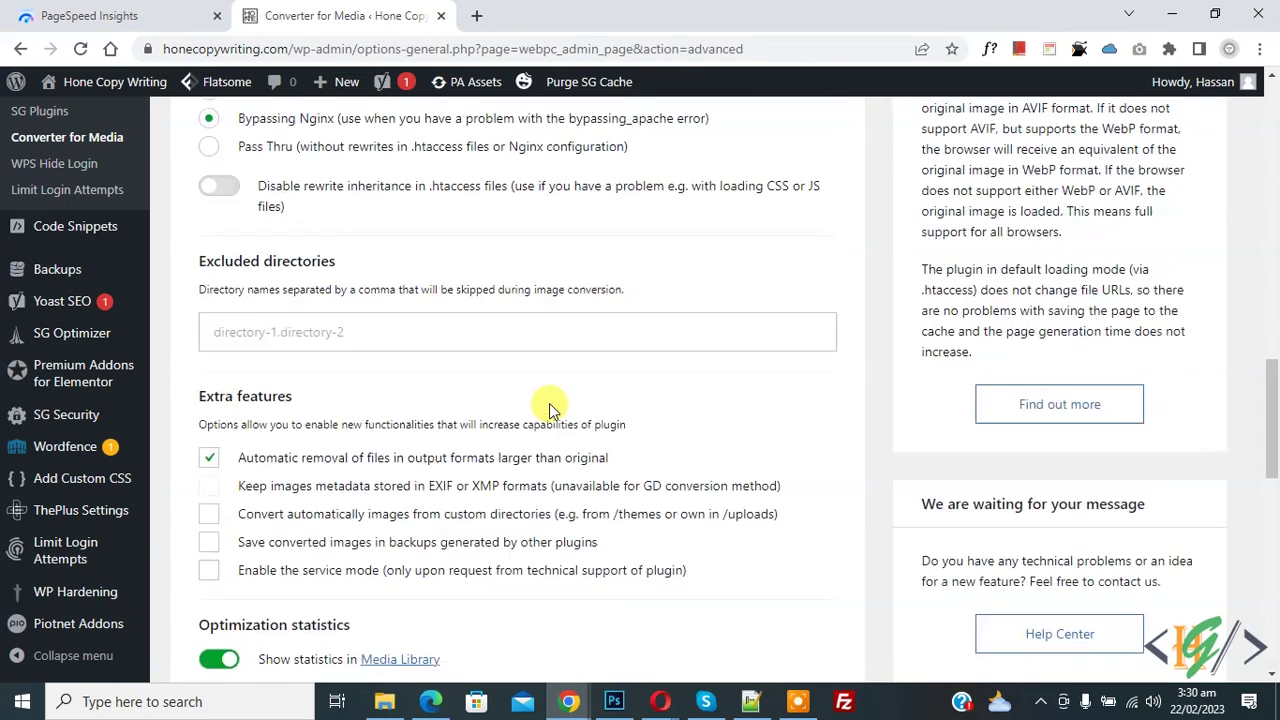
pyautogui.scroll(-3, 549, 405)
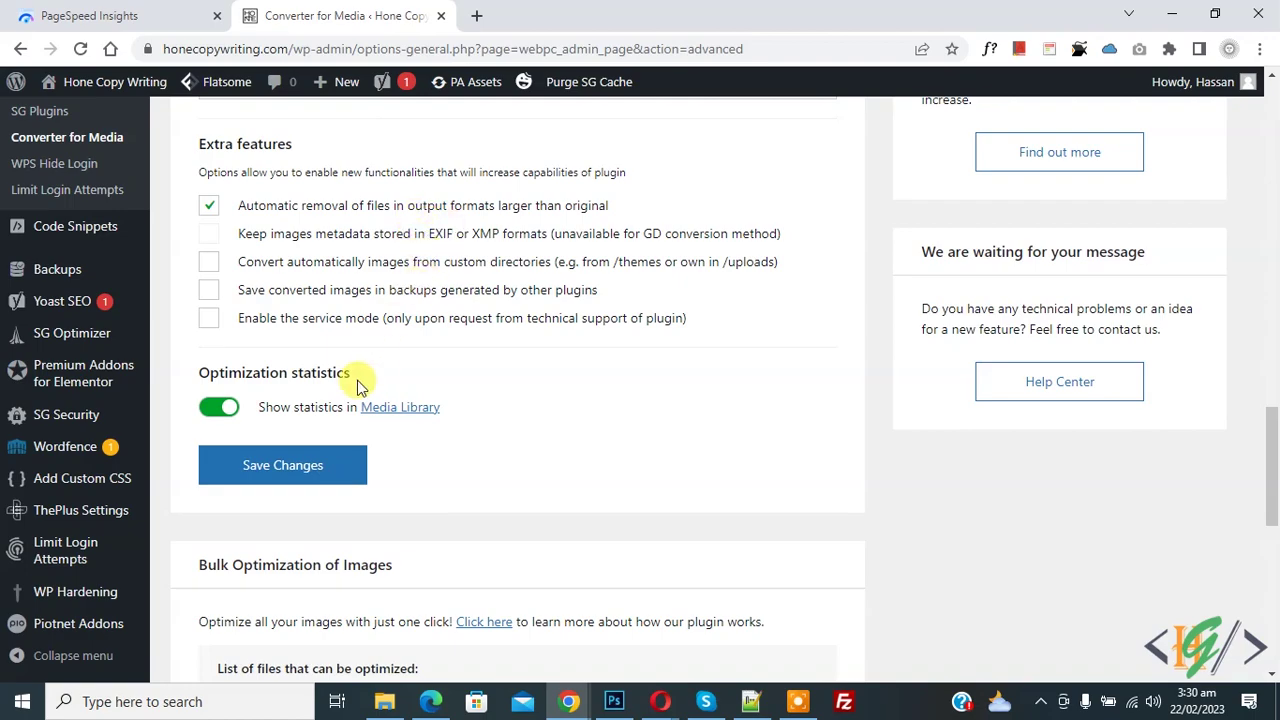
pyautogui.click(329, 463)
pyautogui.scroll(-2, 1275, 258)
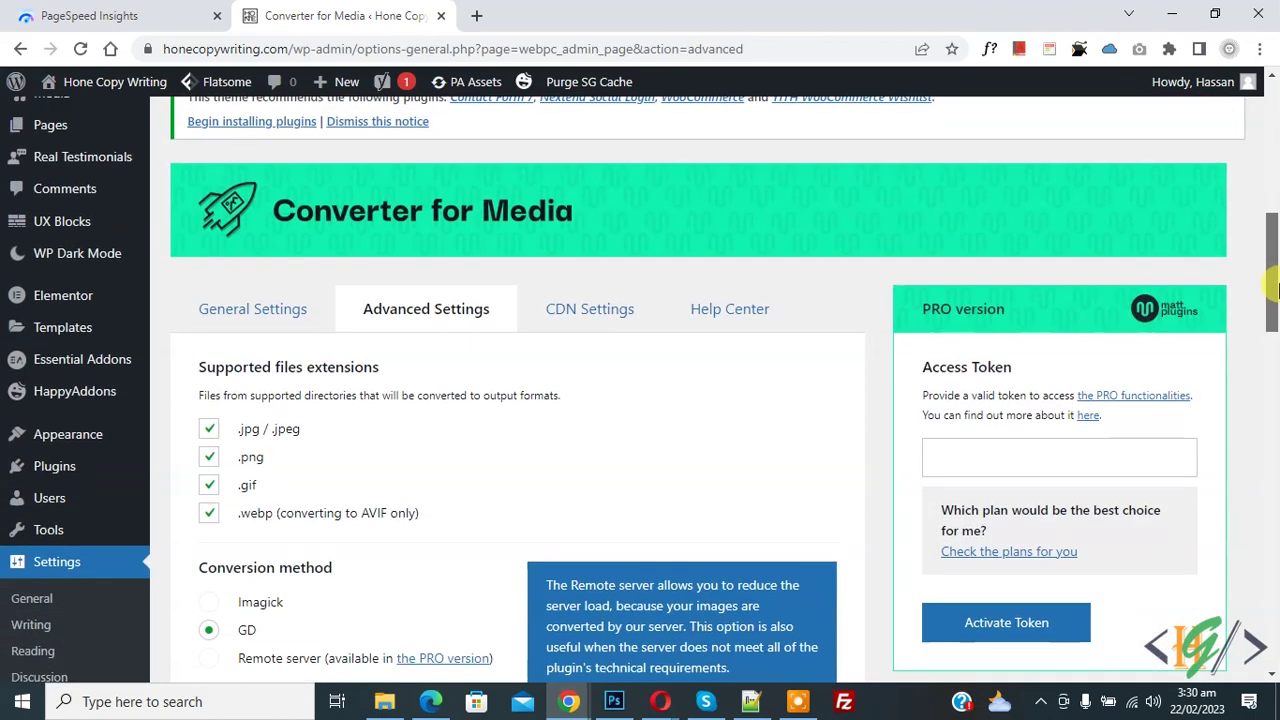
pyautogui.click(270, 309)
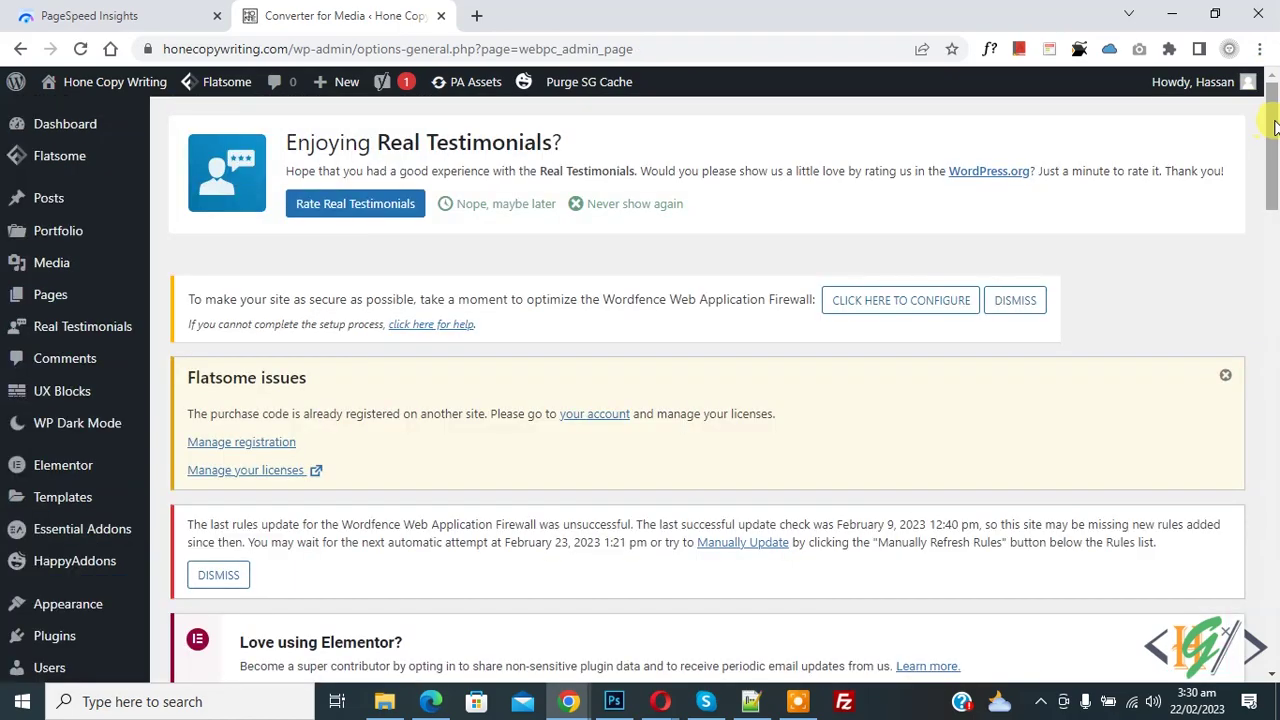
# - Start Bulk Optimization of Images to convert all uploads to WebP
pyautogui.moveTo(1272, 150); pyautogui.dragTo(1275, 505)
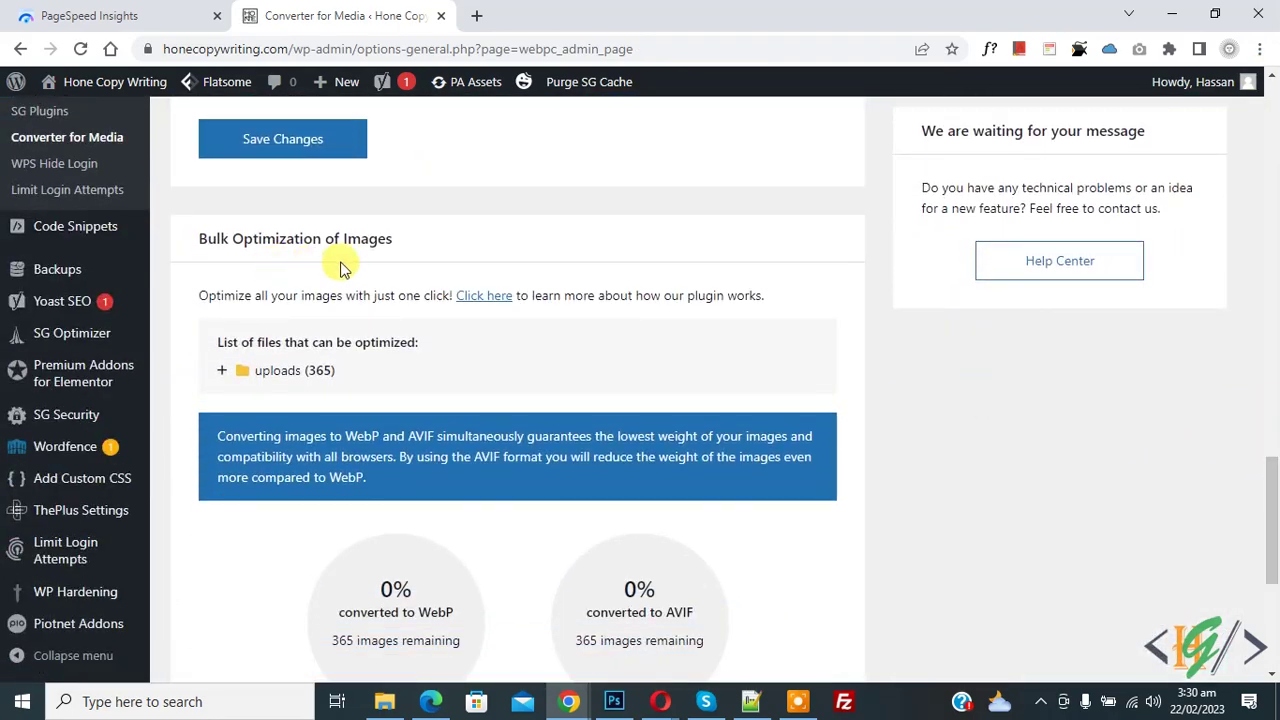
pyautogui.scroll(-1, 340, 262)
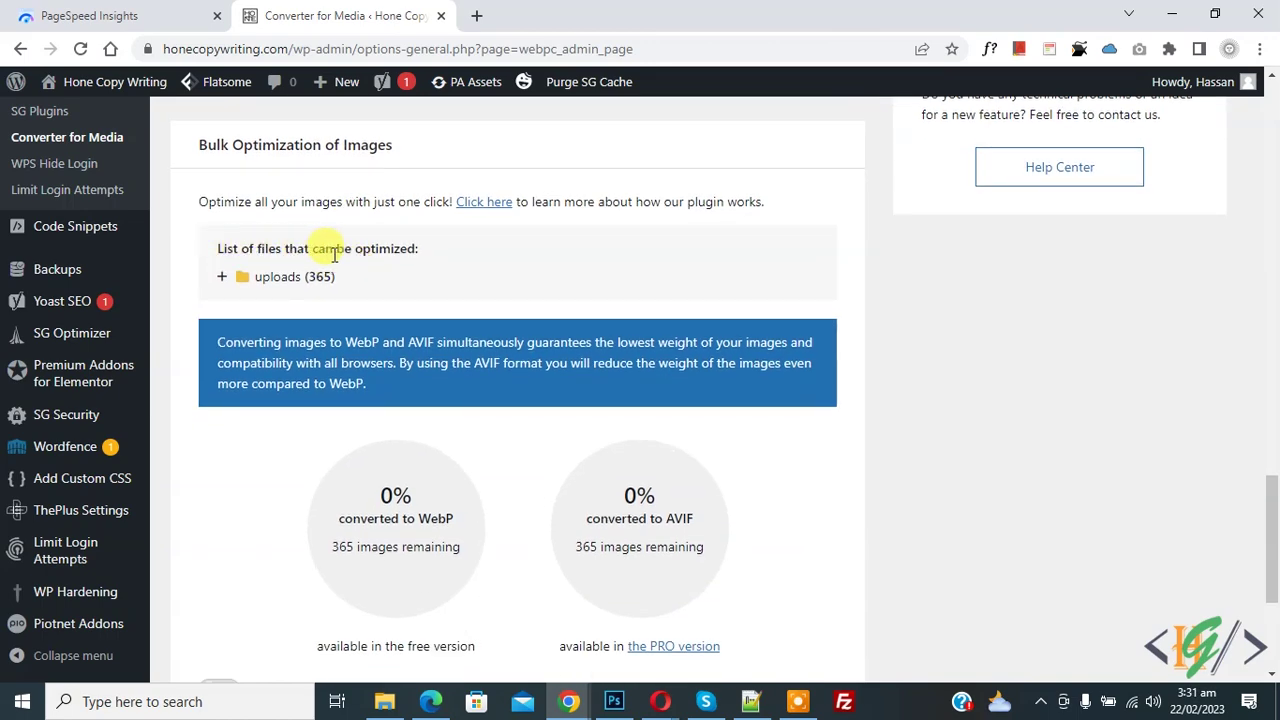
pyautogui.scroll(-1, 371, 251)
pyautogui.scroll(-1, 386, 251)
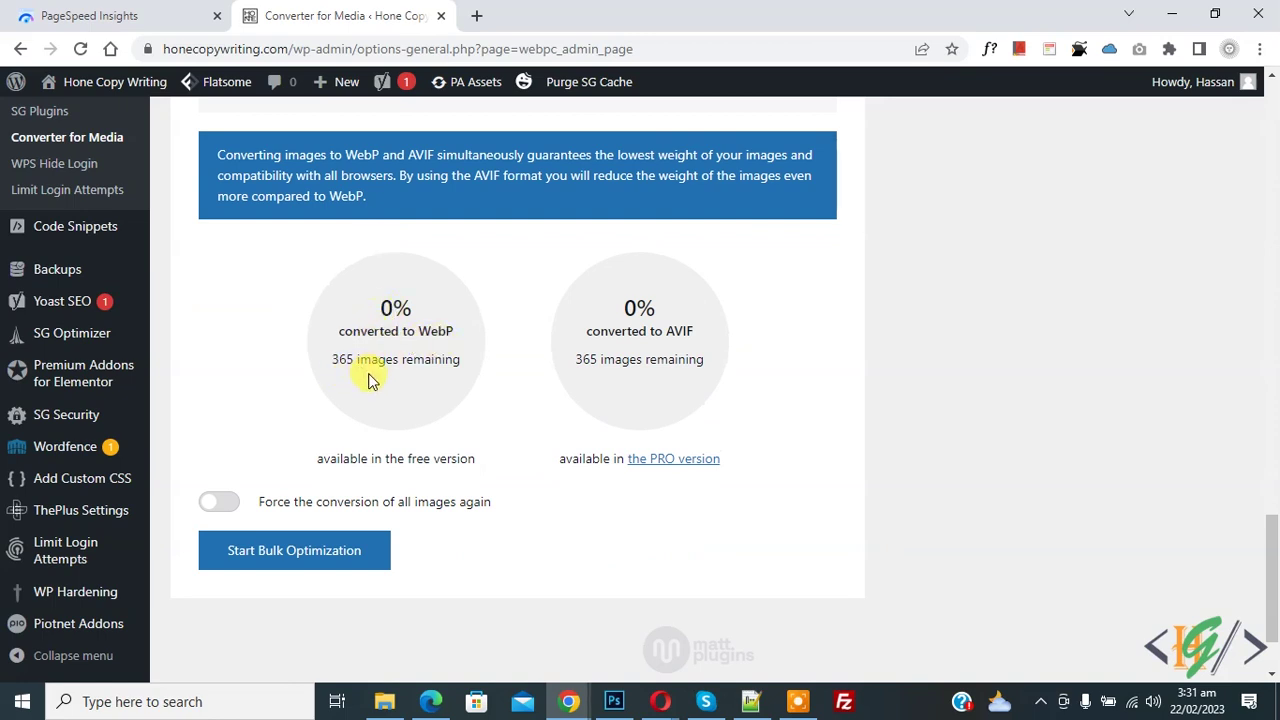
pyautogui.click(283, 560)
# - Check the bulk result: 358 images converted, 35.70 MB (48%) saved, 7 skipped
pyautogui.scroll(-1, 355, 515)
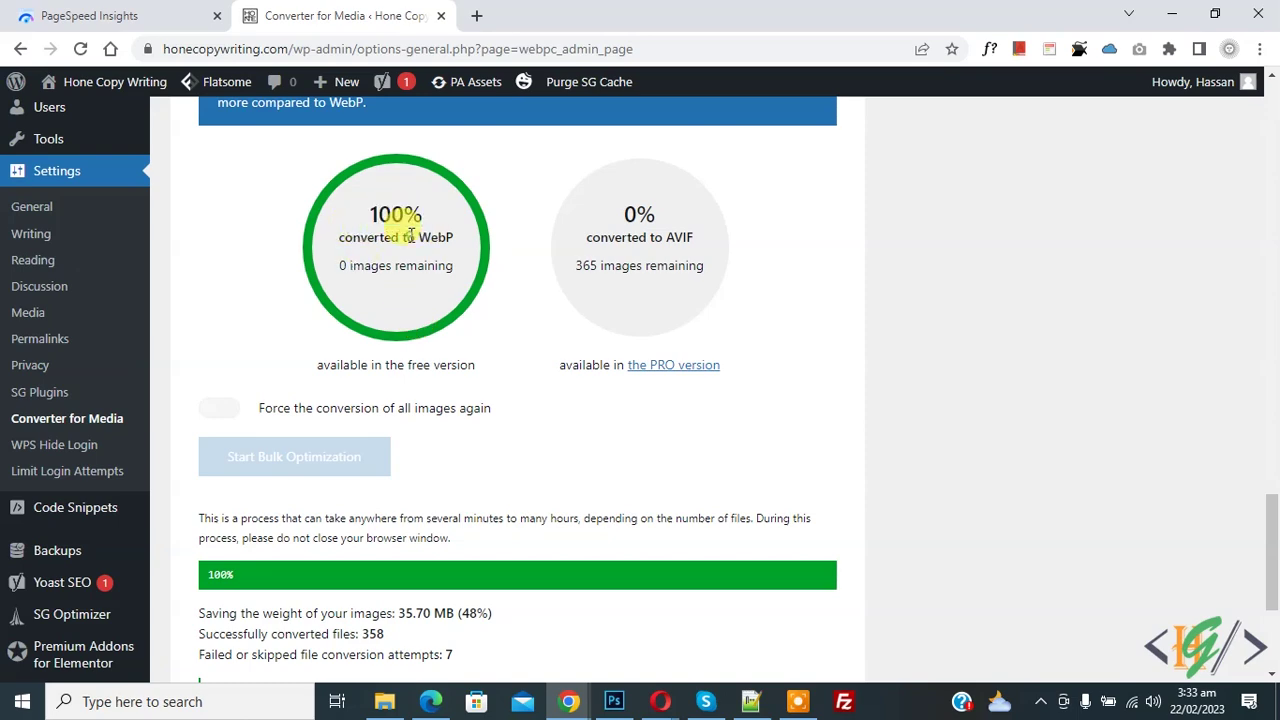
pyautogui.scroll(-2, 380, 236)
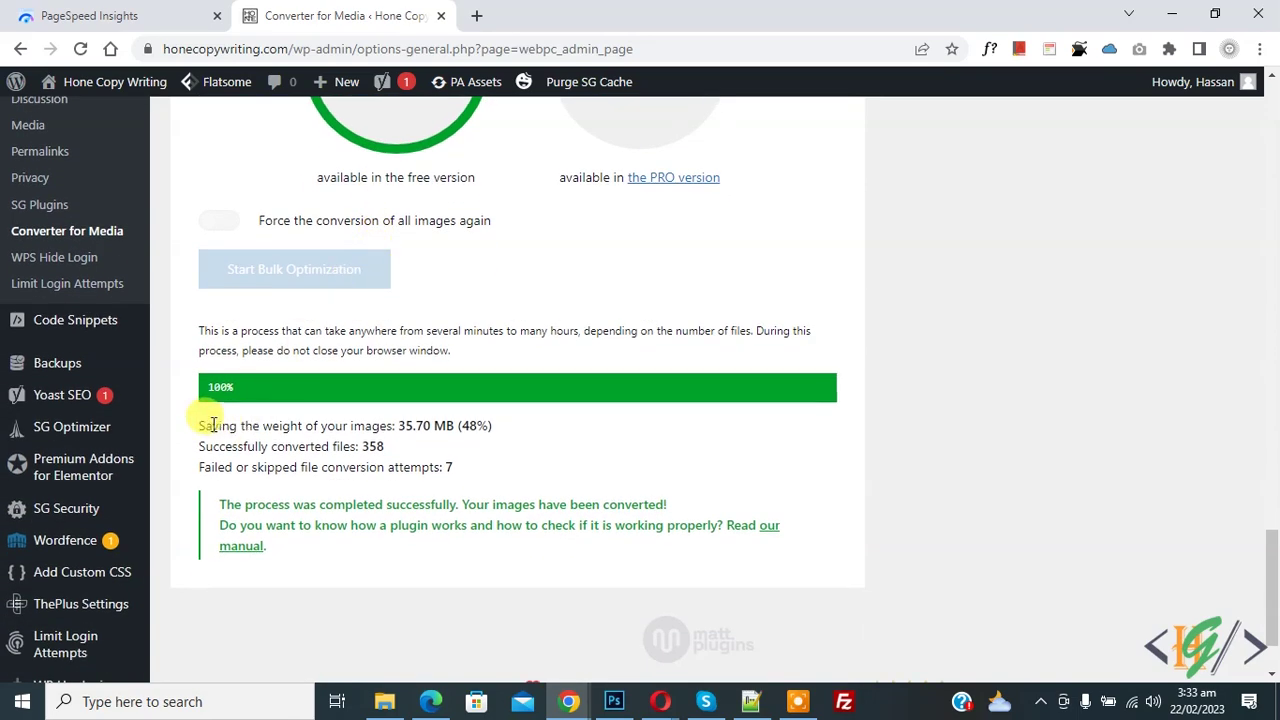
pyautogui.moveTo(212, 425); pyautogui.dragTo(414, 425)
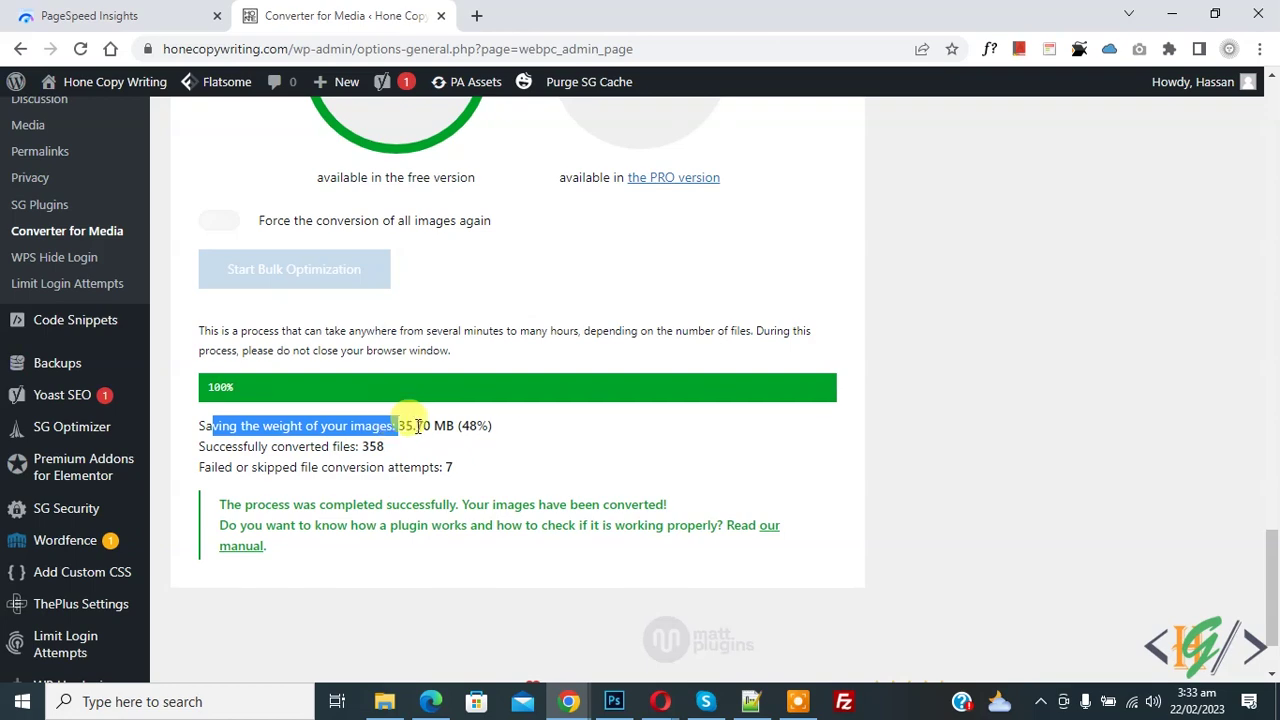
pyautogui.click(432, 425)
pyautogui.scroll(2, 368, 423)
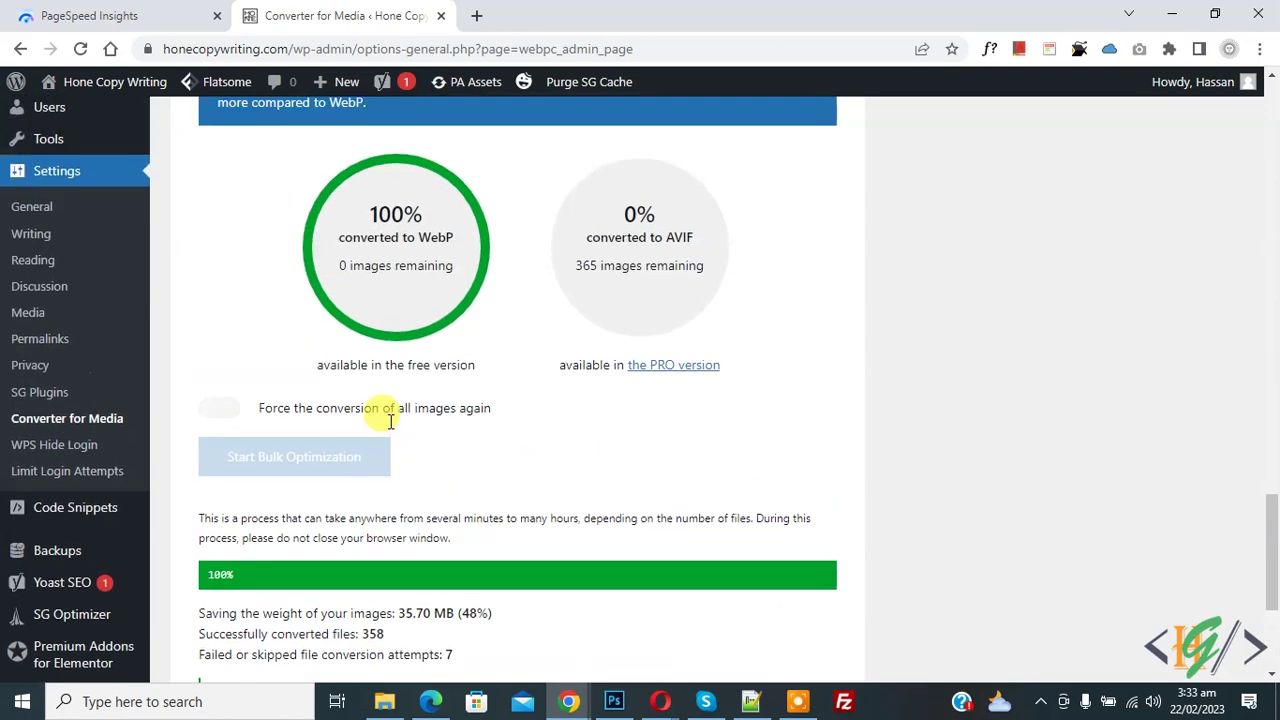
pyautogui.scroll(1, 371, 414)
pyautogui.scroll(4, 391, 423)
pyautogui.scroll(3, 390, 428)
pyautogui.scroll(2, 371, 414)
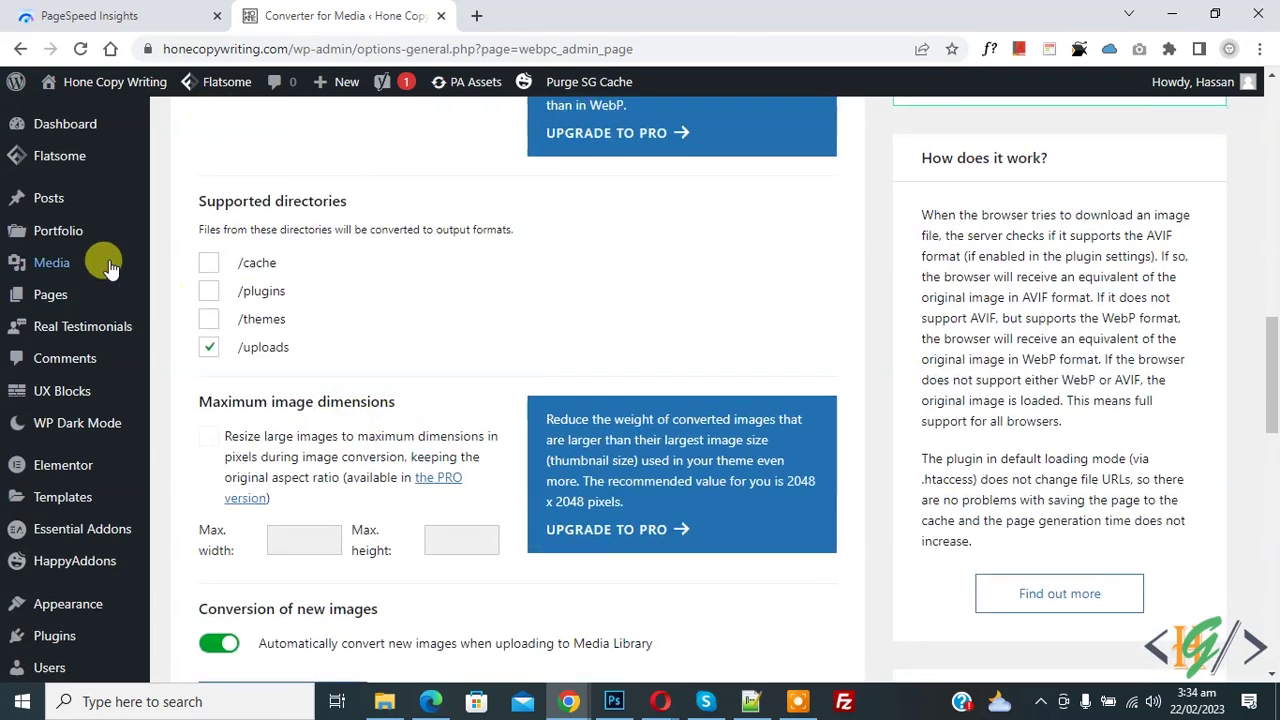
# - Inspect the columns photo's details: 353 KB original, 150 KB optimized, 8 WebP conversions
pyautogui.click(80, 268)
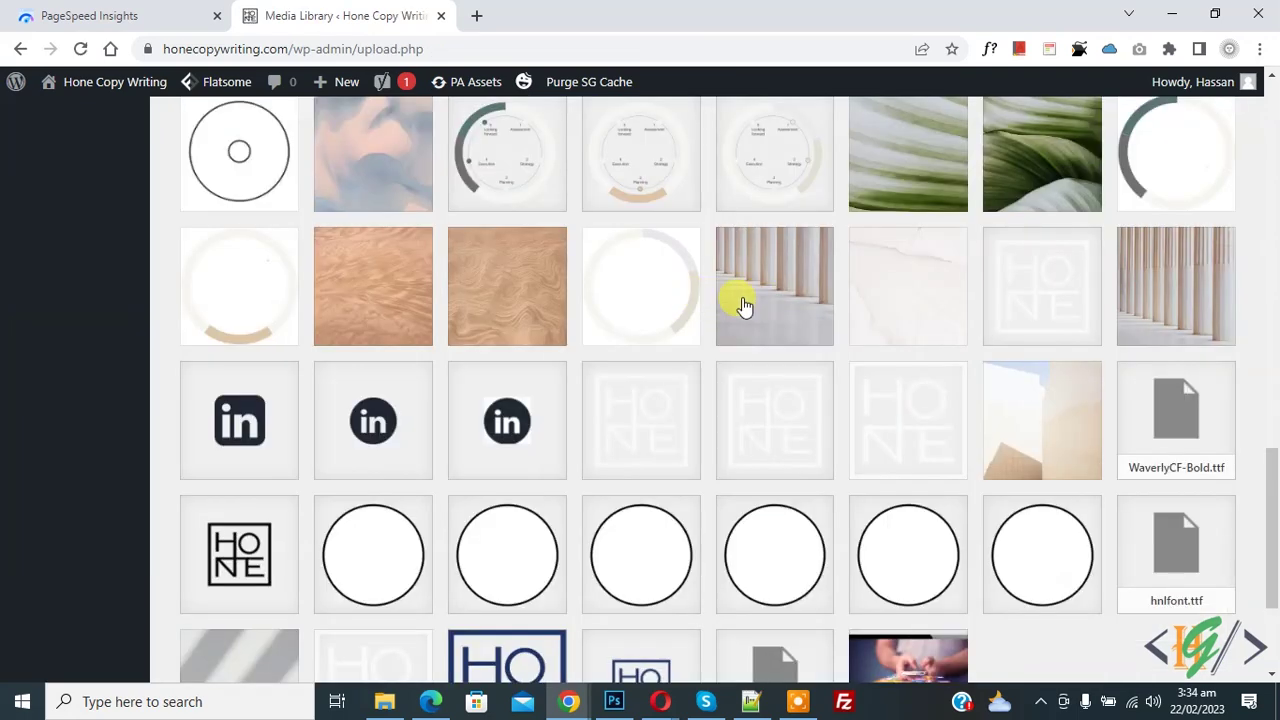
pyautogui.click(764, 302)
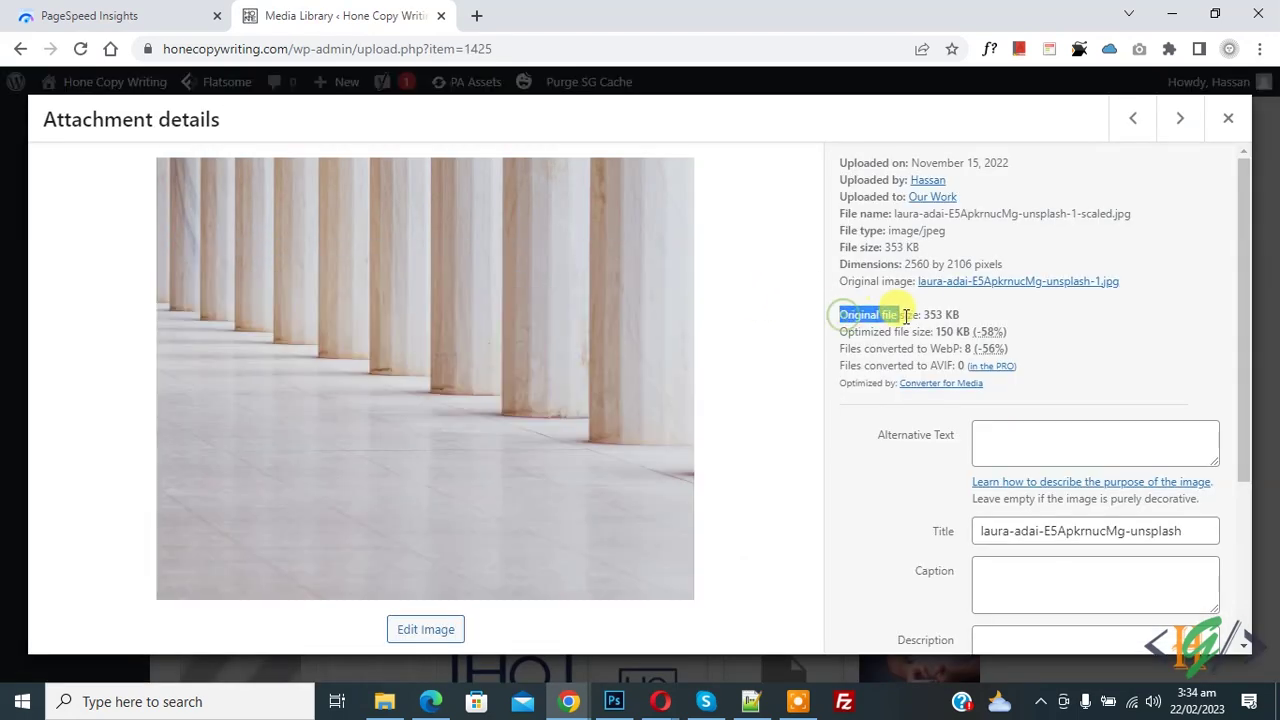
pyautogui.moveTo(843, 315); pyautogui.dragTo(903, 334)
pyautogui.click(887, 340)
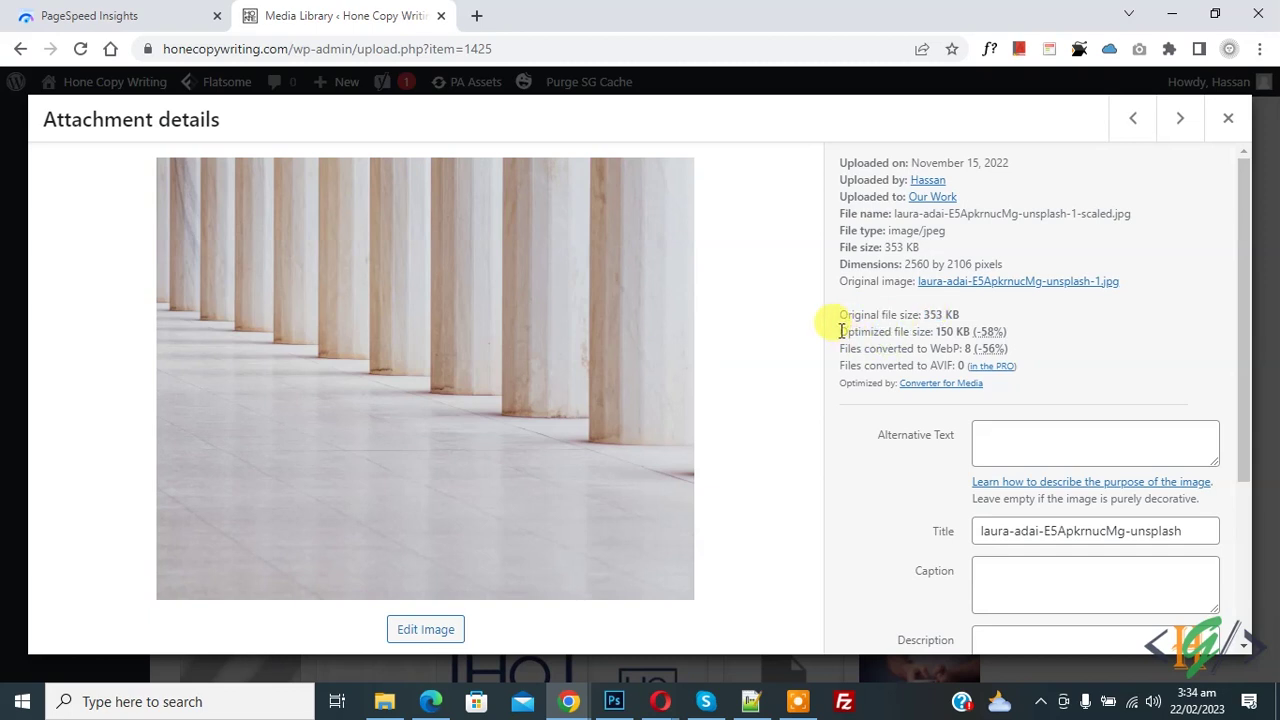
pyautogui.moveTo(843, 331); pyautogui.dragTo(914, 332)
pyautogui.click(848, 350)
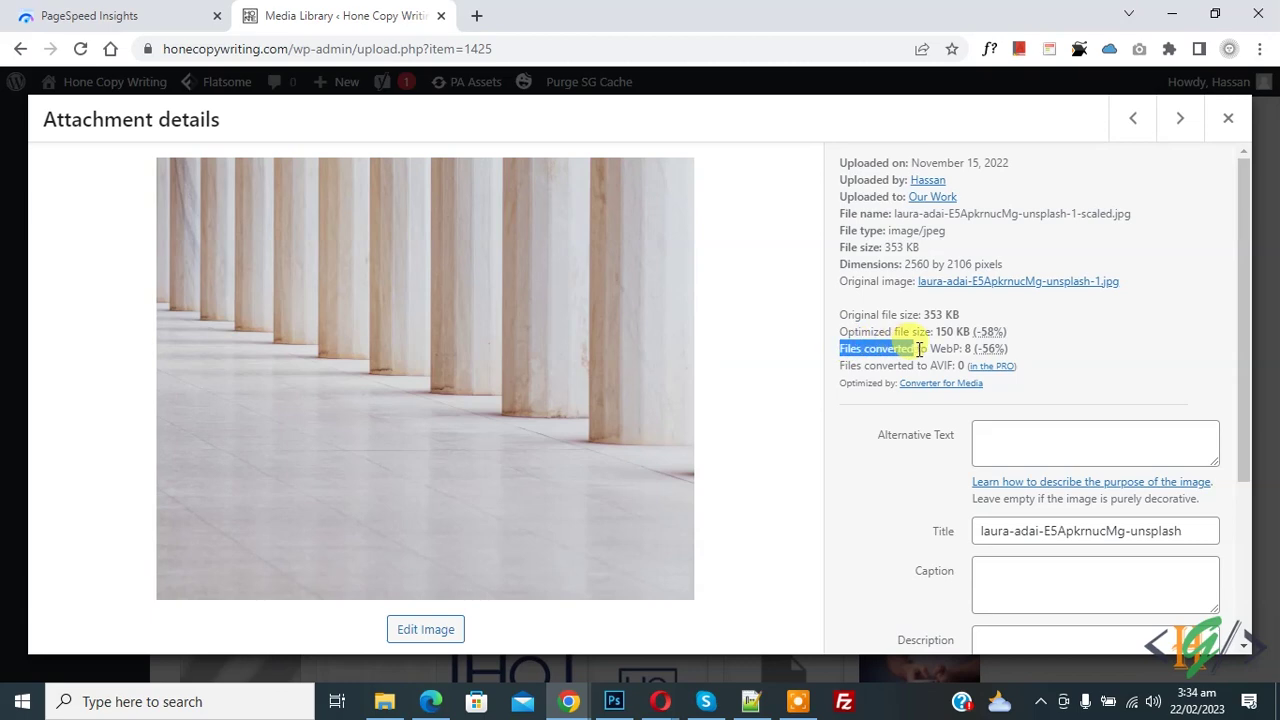
pyautogui.moveTo(862, 349); pyautogui.dragTo(955, 349)
pyautogui.click(958, 346)
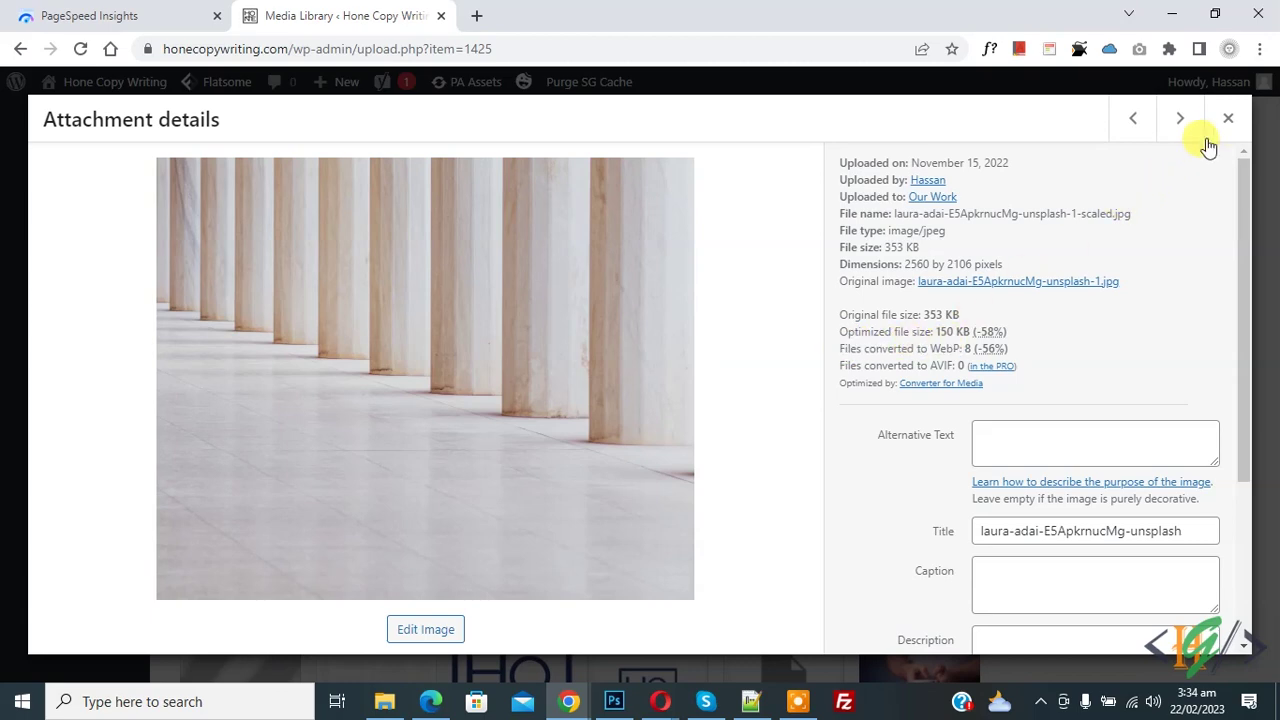
pyautogui.click(1228, 118)
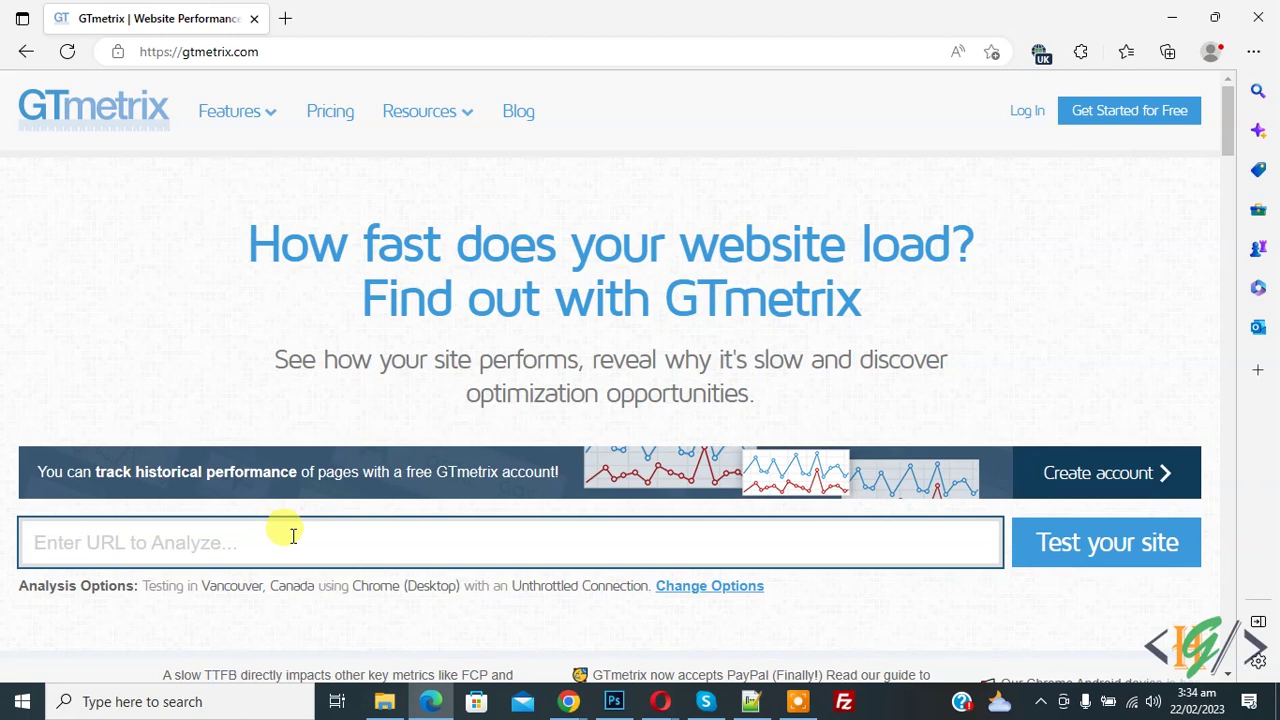
pyautogui.write('https://honecopywriting.com/')
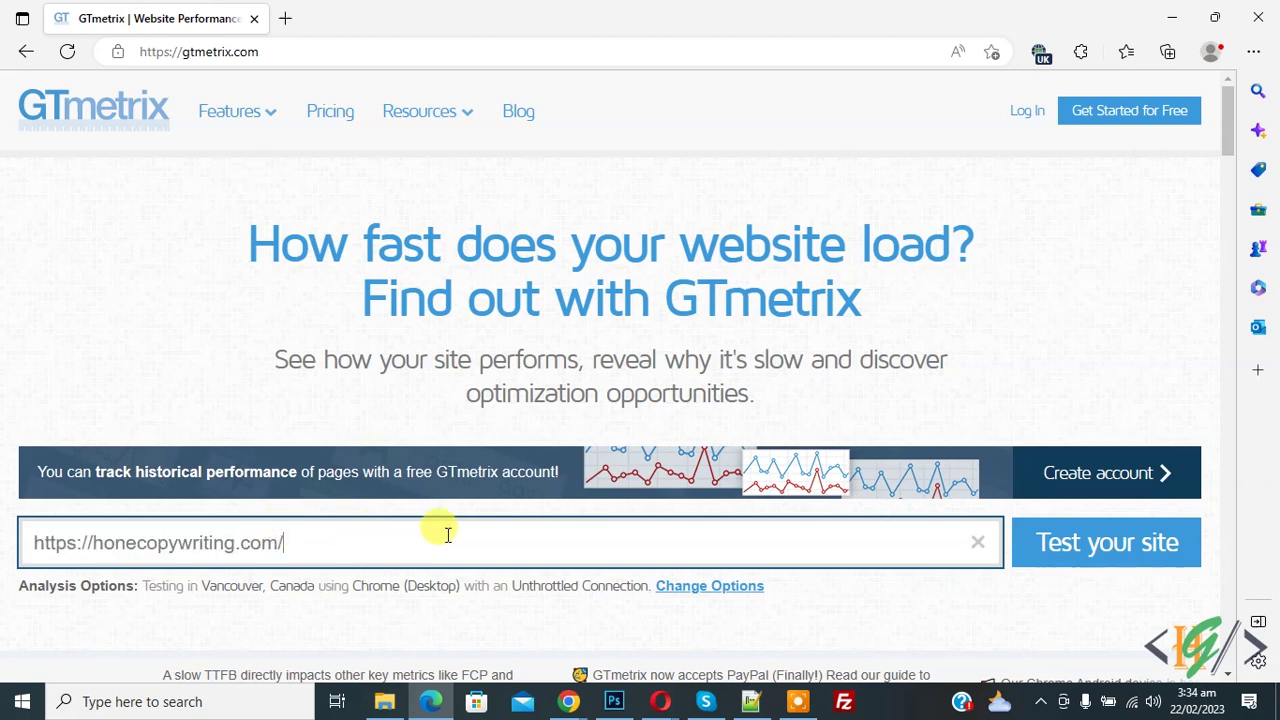
pyautogui.click(1097, 545)
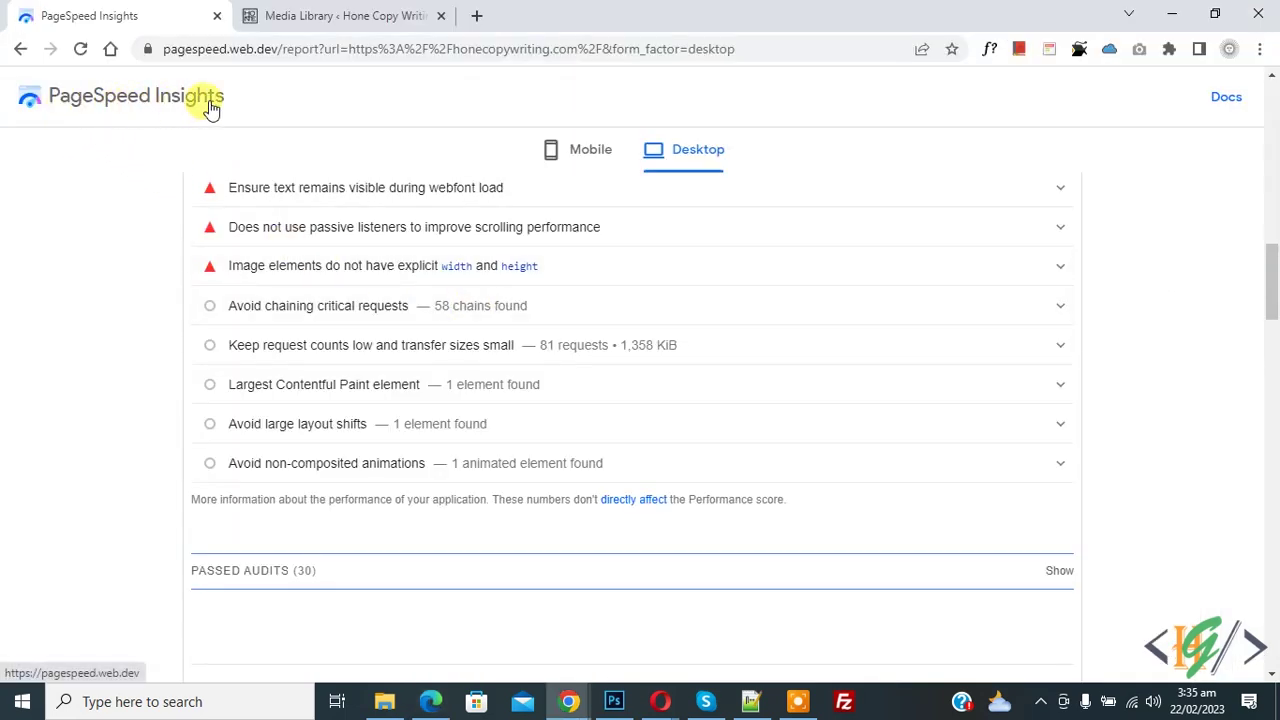
# - Rerun the PageSpeed Insights analysis of the site
pyautogui.click(80, 49)
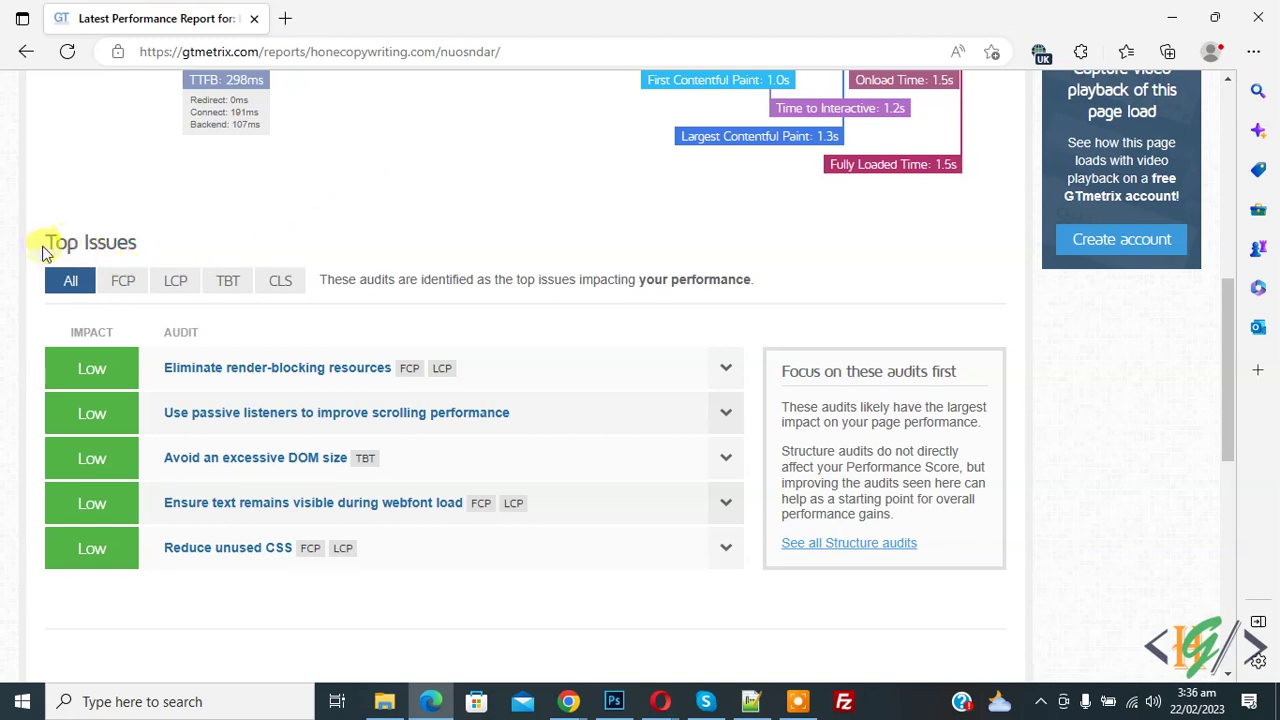
pyautogui.moveTo(42, 250); pyautogui.dragTo(137, 243)
pyautogui.click(139, 242)
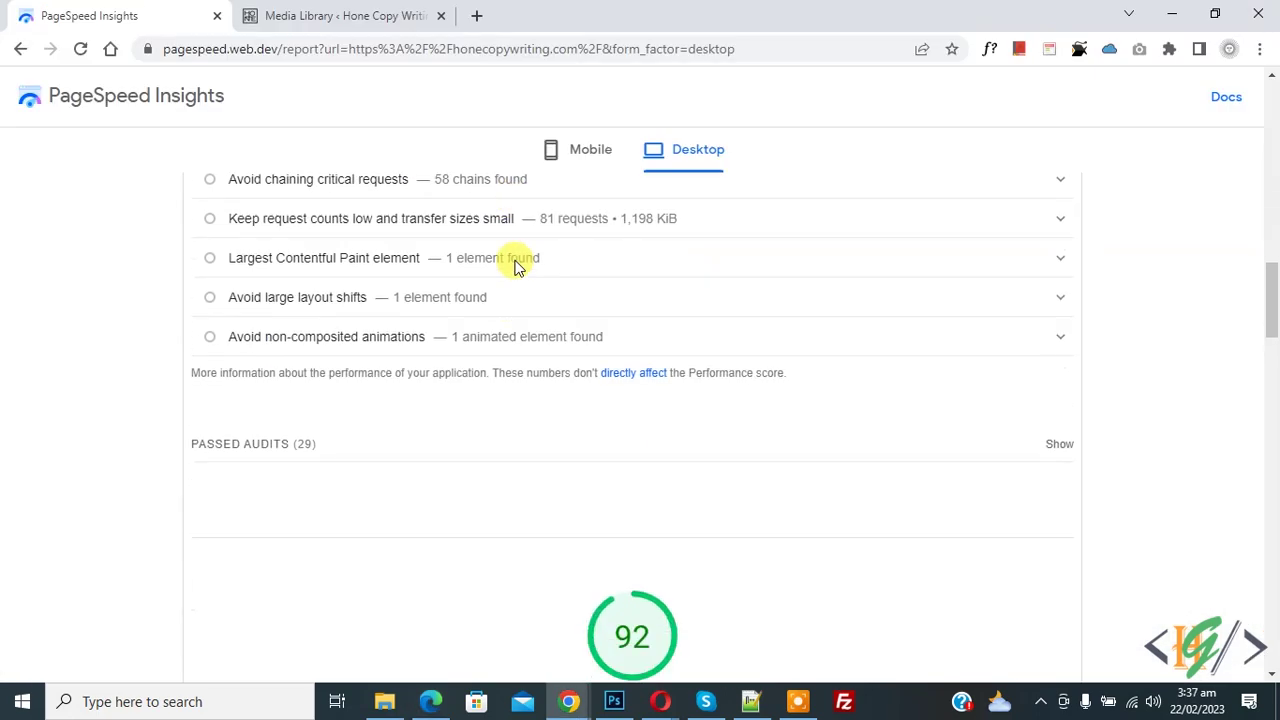
pyautogui.scroll(-3, 514, 263)
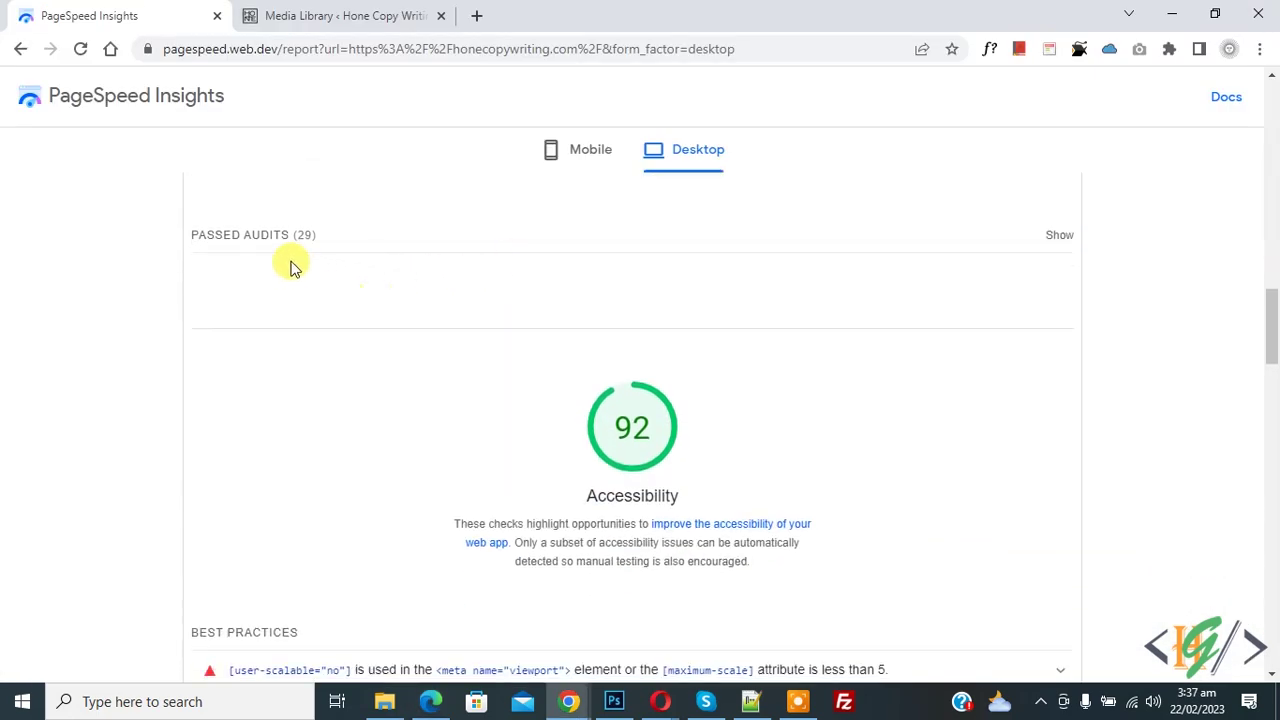
# - Expand Passed Audits to confirm Properly size images, then return to the Media Library
pyautogui.click(1055, 236)
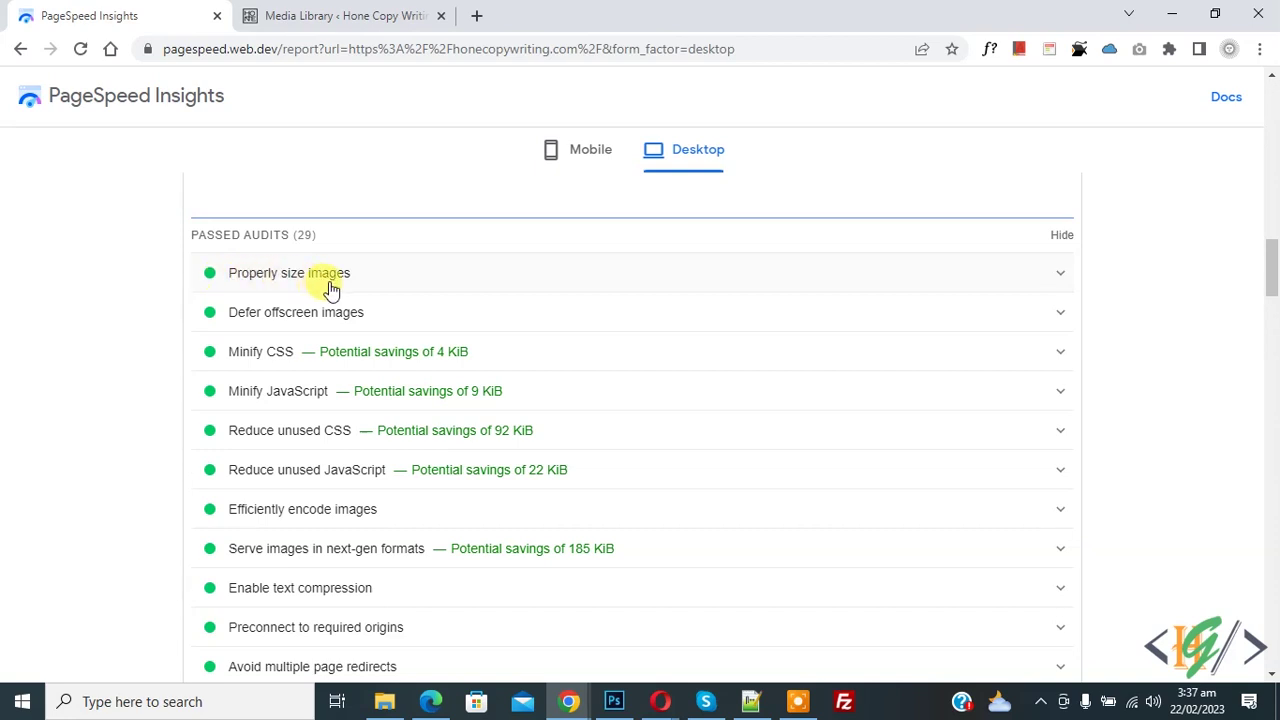
pyautogui.hotkey('ctrl', 'Tab')
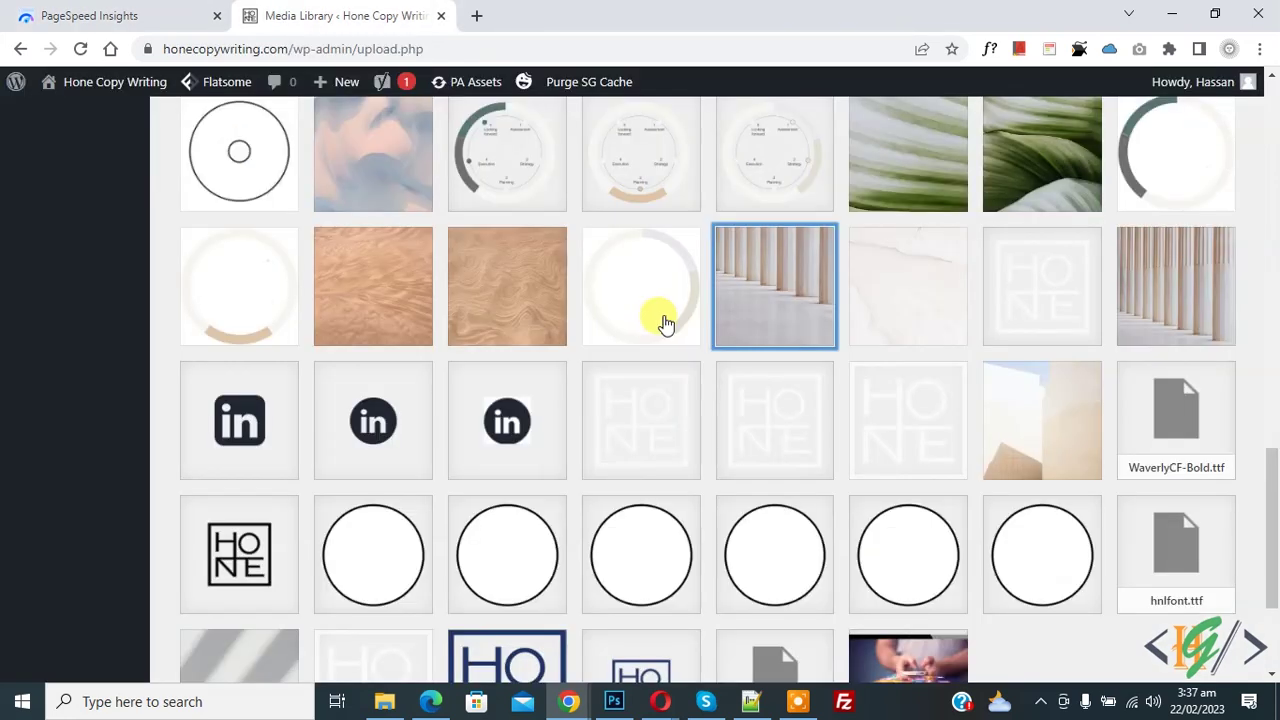